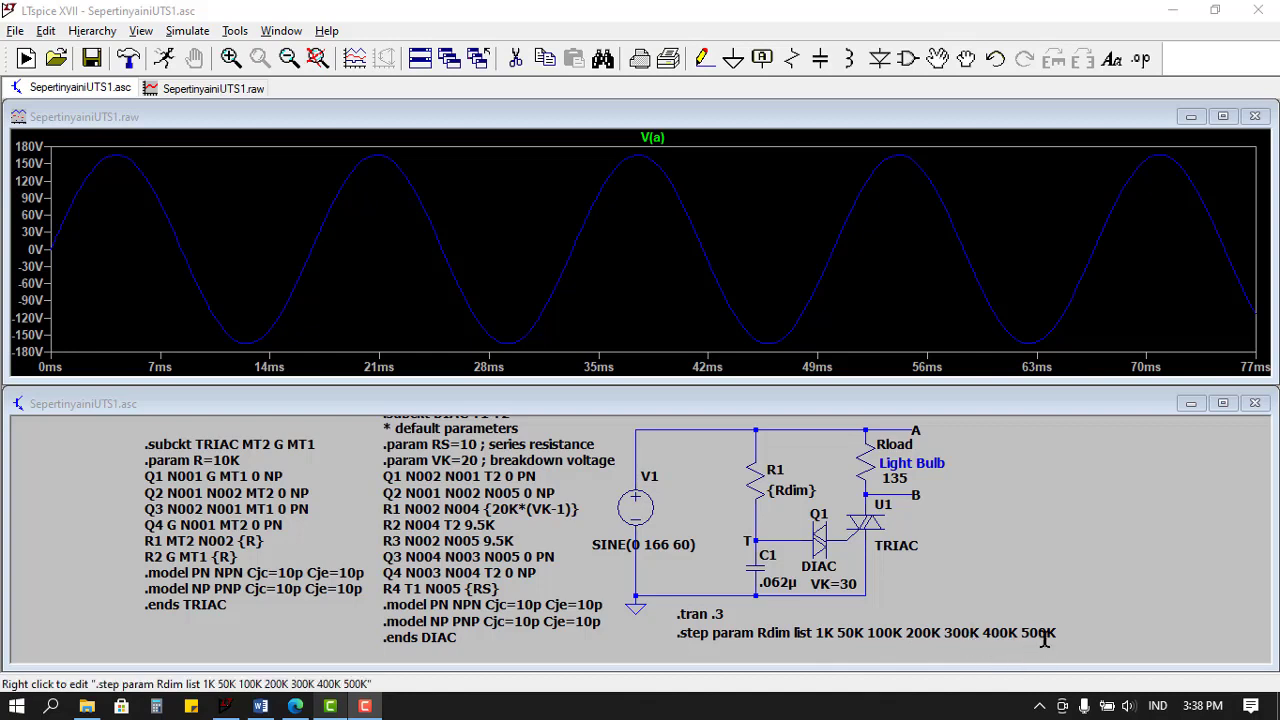
Plot the node voltages V(a), V(t) and V(b) and the triac's MT2 terminal current Ix(U1:MT2)
{"action": "left_click", "coordinate": [636, 466]}
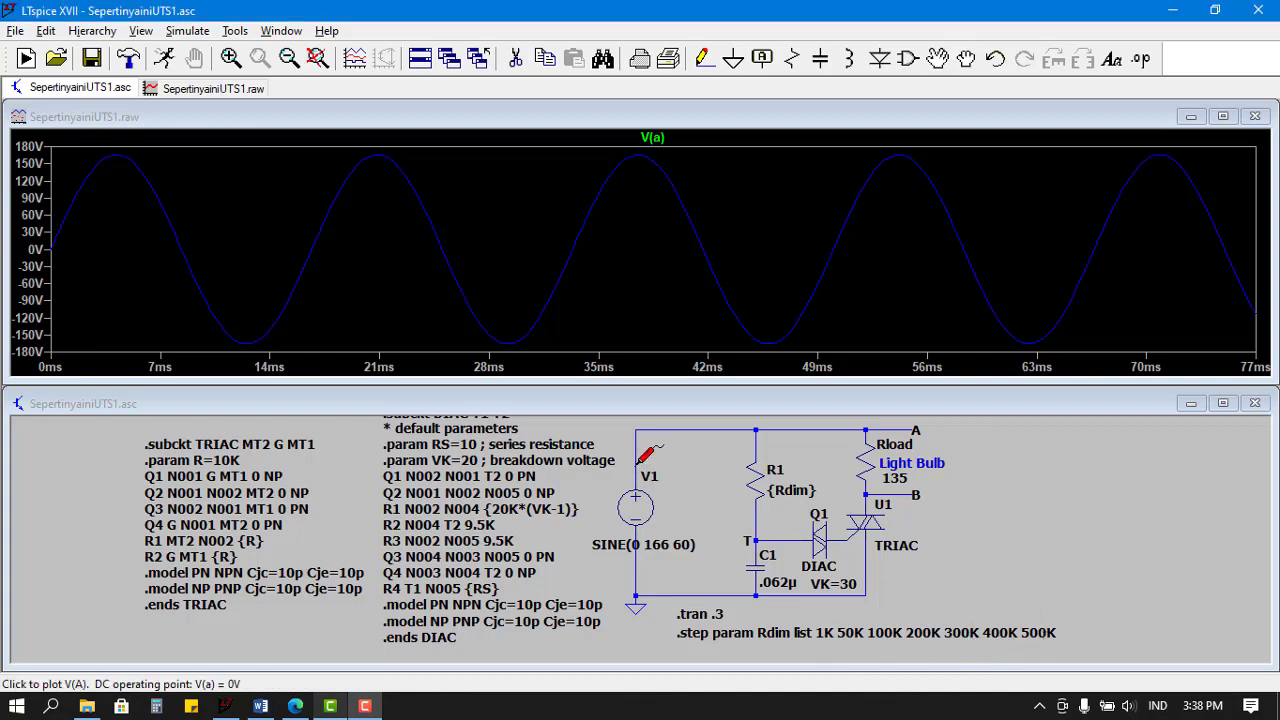
{"action": "left_click", "coordinate": [759, 536]}
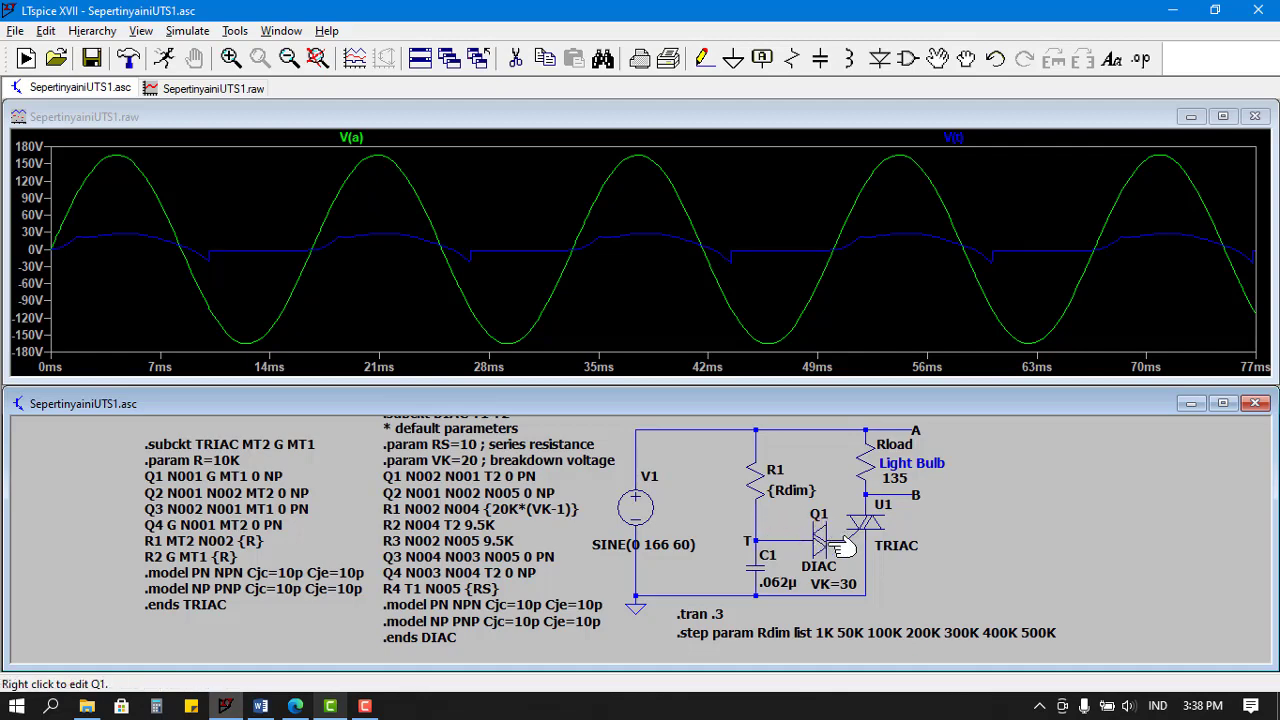
{"action": "left_click", "coordinate": [880, 492]}
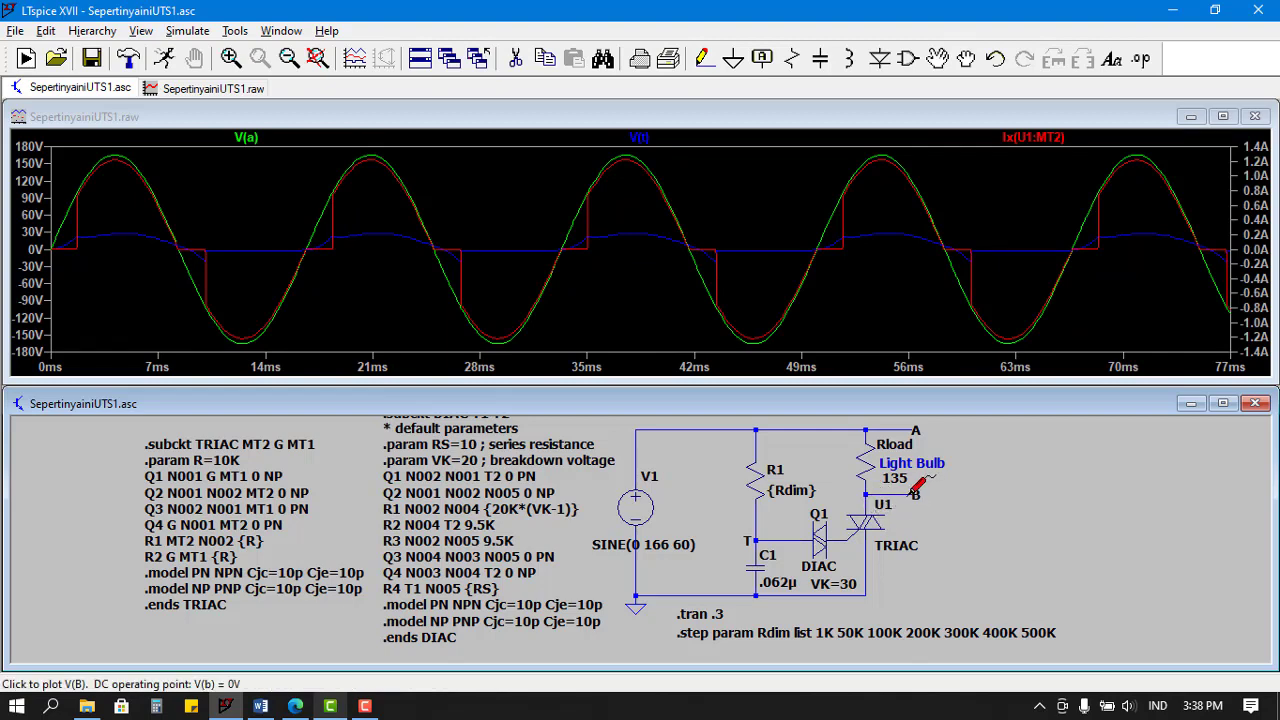
{"action": "left_click", "coordinate": [912, 491]}
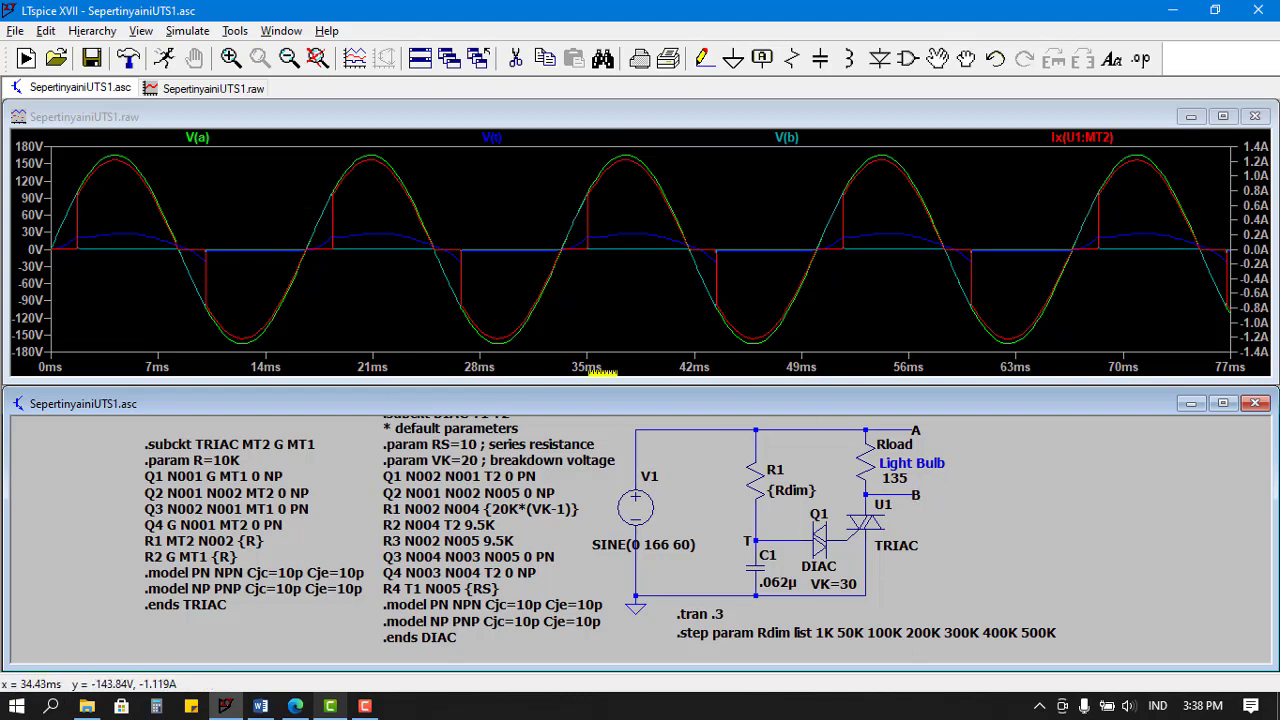
Display only step 1 of the parameter sweep, with RDIM at 1000, in the waveform plot
{"action": "right_click", "coordinate": [601, 227]}
{"action": "mouse_move", "coordinate": [640, 302]}
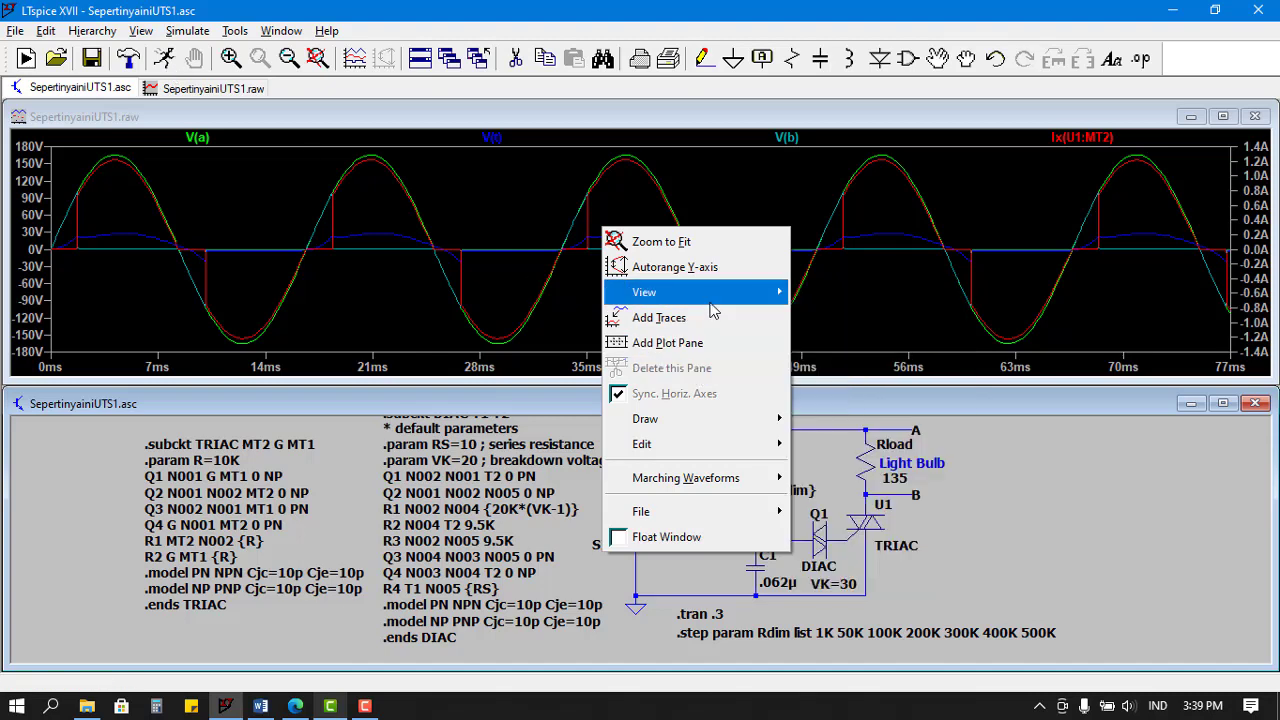
{"action": "left_click", "coordinate": [845, 368]}
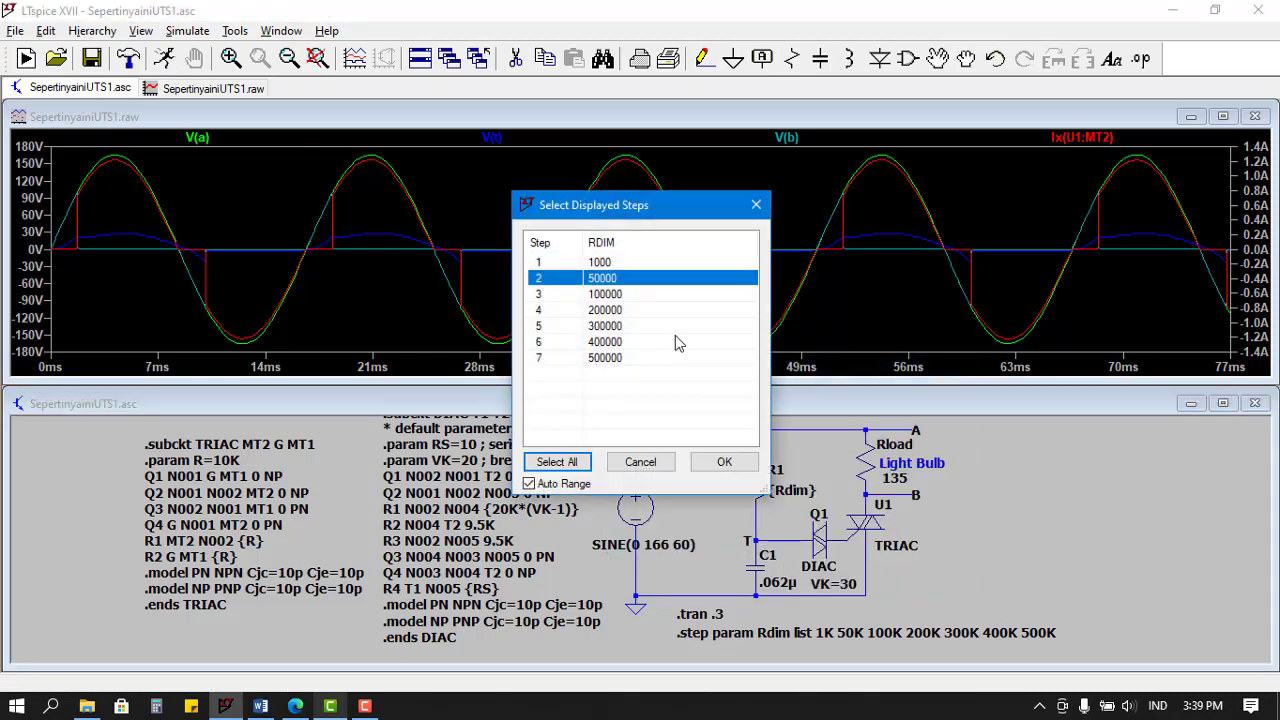
{"action": "left_click", "coordinate": [612, 262]}
{"action": "left_click", "coordinate": [724, 461]}
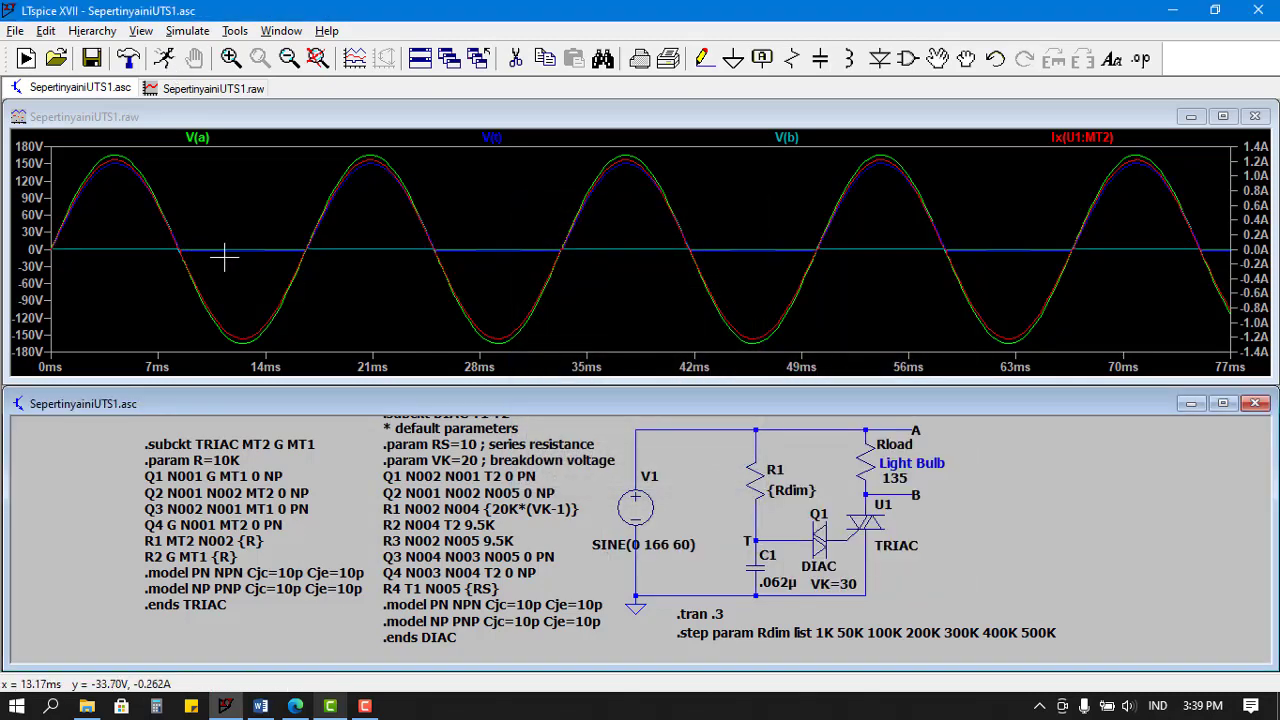
Measure V(a) and V(t) with cursor 1 at the second positive peak for the 1000 ohm step
{"action": "left_click_drag", "start_coordinate": [51, 147], "coordinate": [646, 358]}
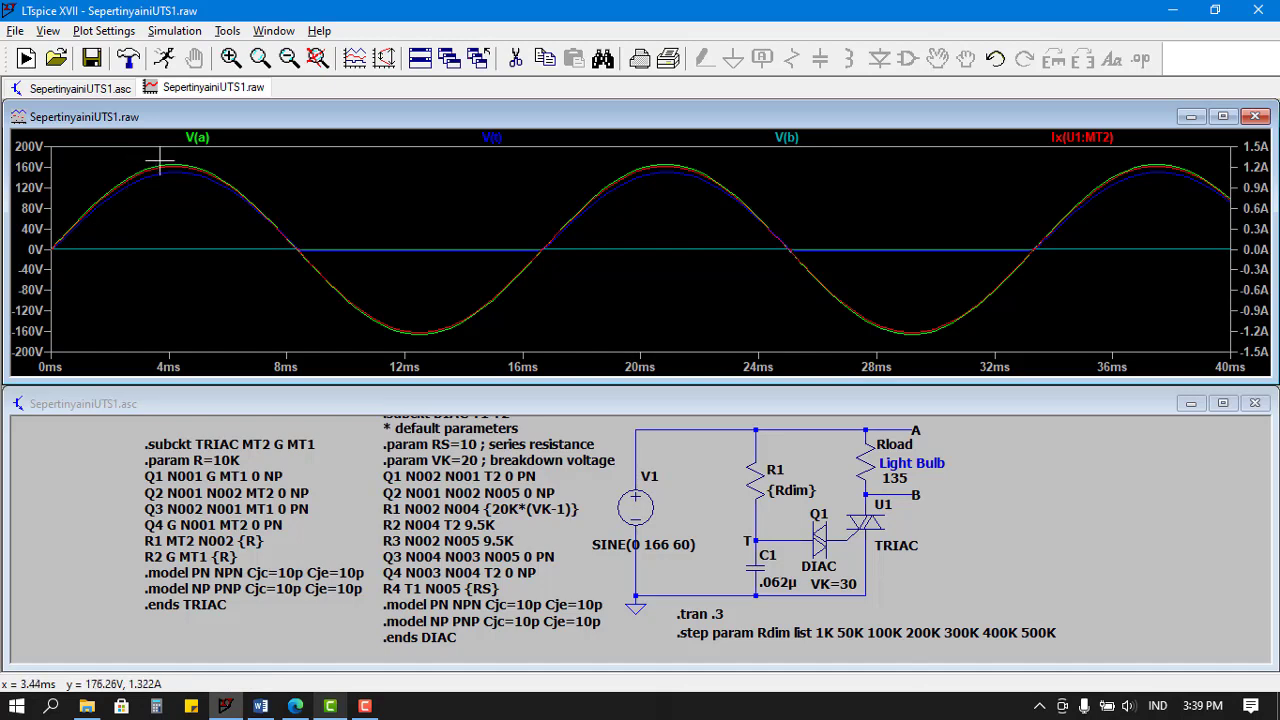
{"action": "right_click", "coordinate": [190, 205]}
{"action": "left_click", "coordinate": [200, 138]}
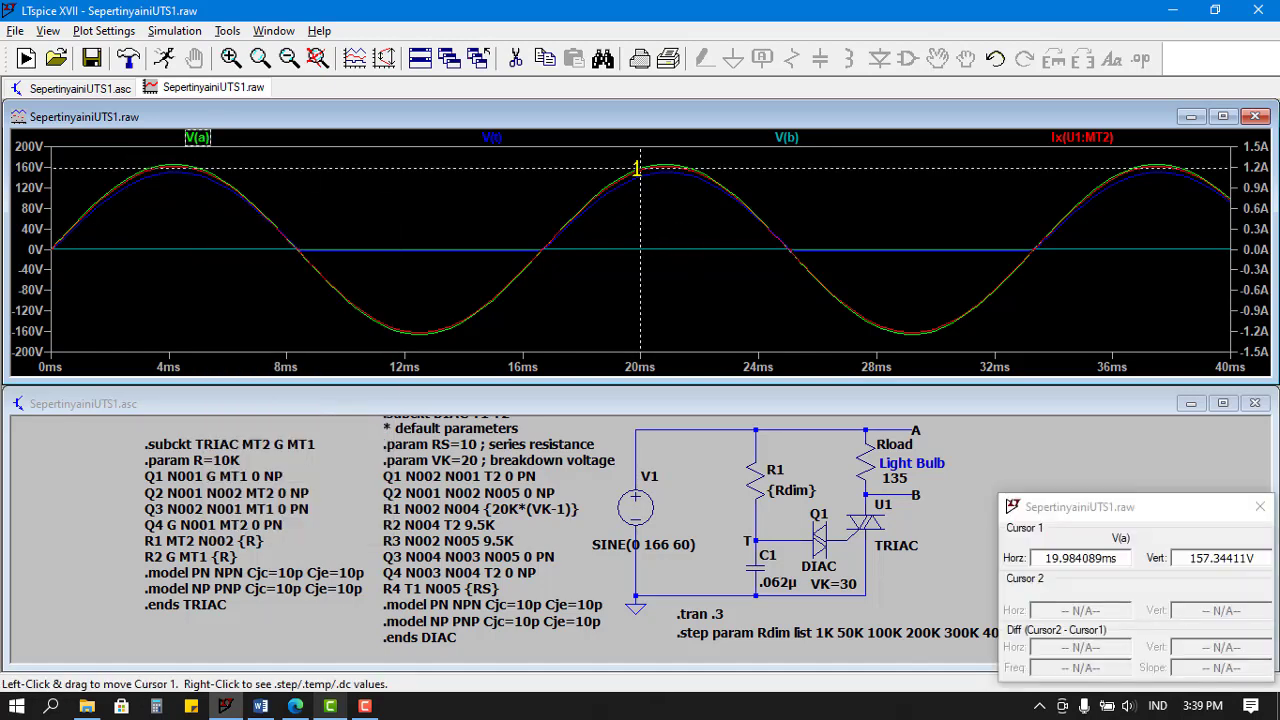
{"action": "left_click_drag", "start_coordinate": [637, 168], "coordinate": [663, 160]}
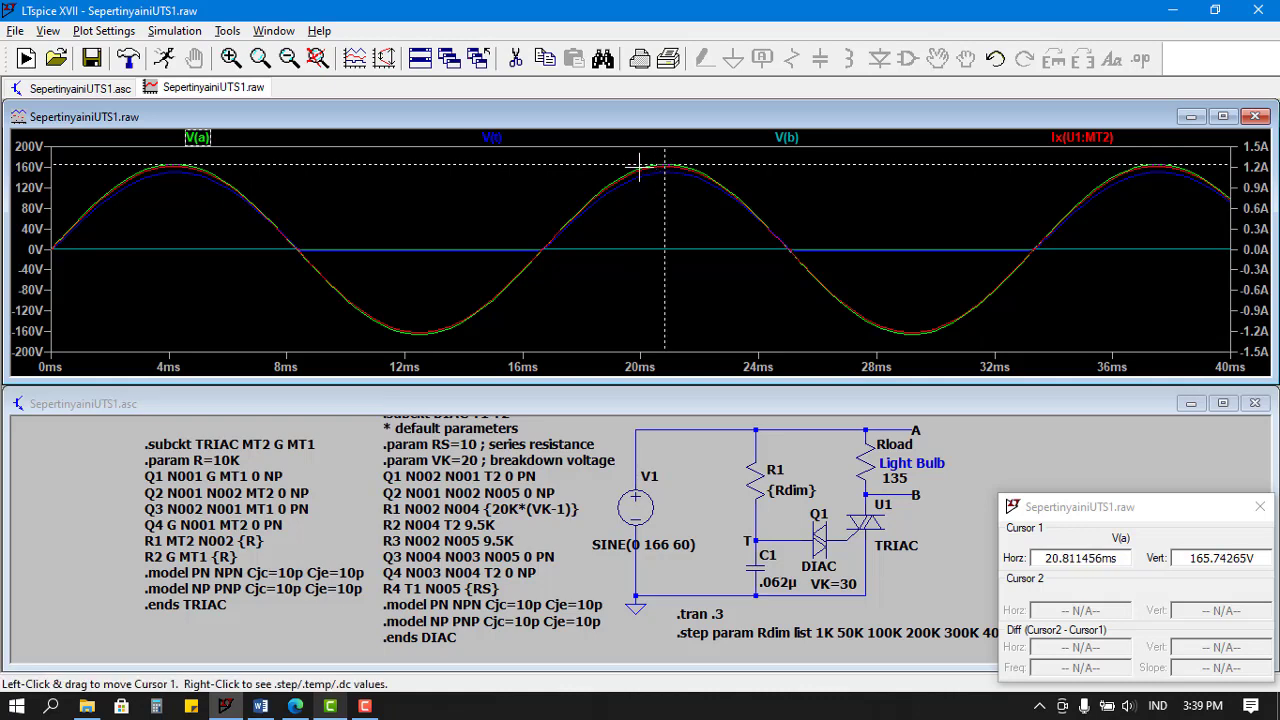
{"action": "left_click", "coordinate": [500, 140]}
{"action": "left_click_drag", "start_coordinate": [664, 176], "coordinate": [670, 166]}
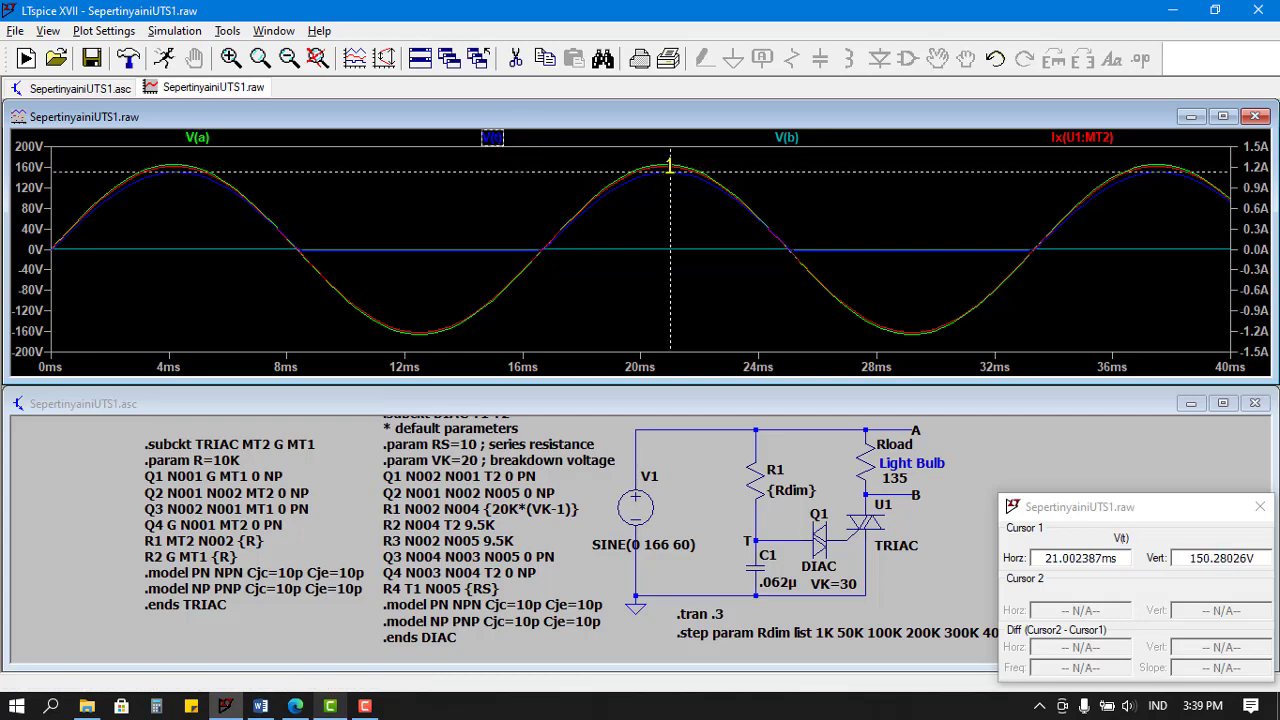
Read V(b) and the triac current Ix(U1:MT2) with cursor 1 at the second positive peak
{"action": "left_click", "coordinate": [788, 138]}
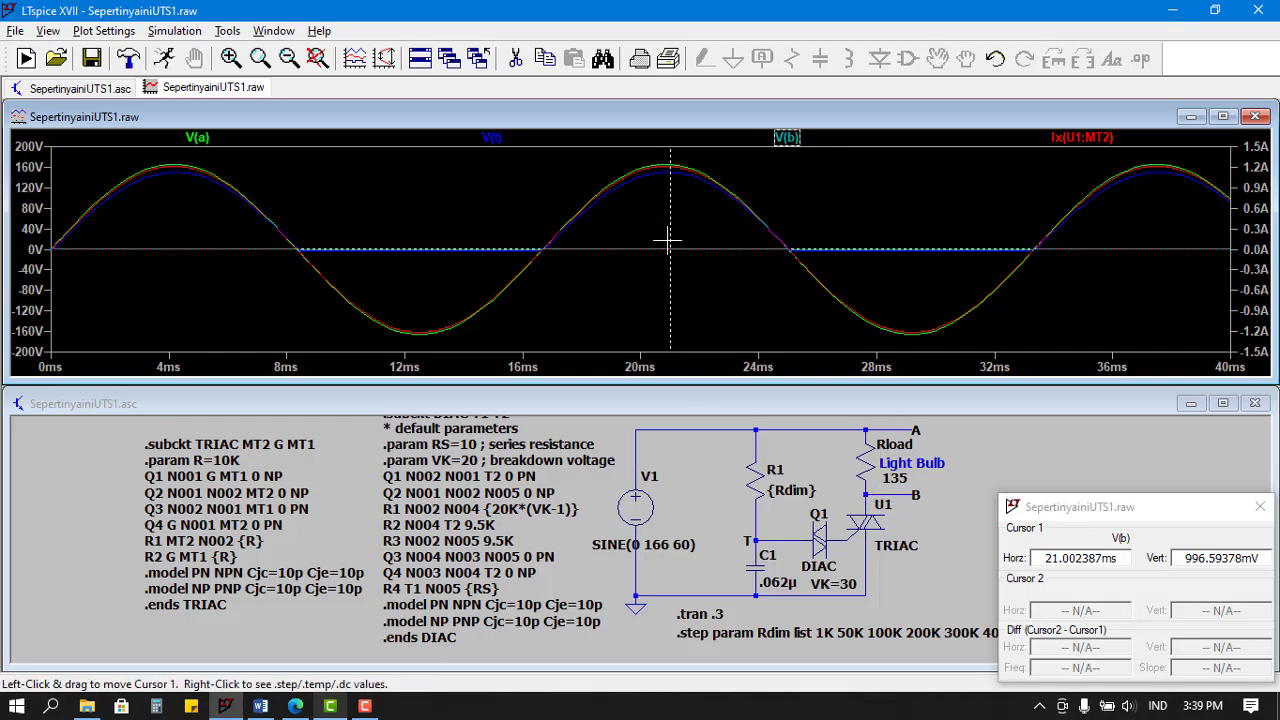
{"action": "left_click", "coordinate": [1097, 140]}
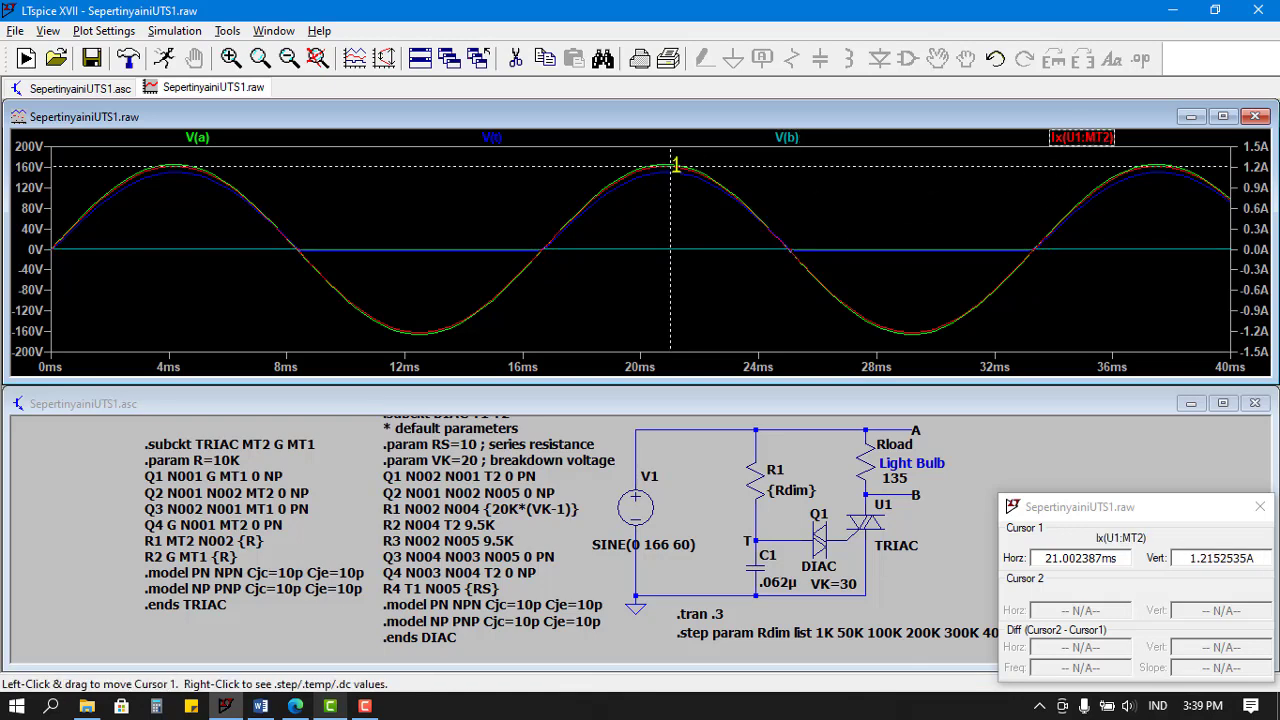
{"action": "left_click_drag", "start_coordinate": [670, 166], "coordinate": [664, 160]}
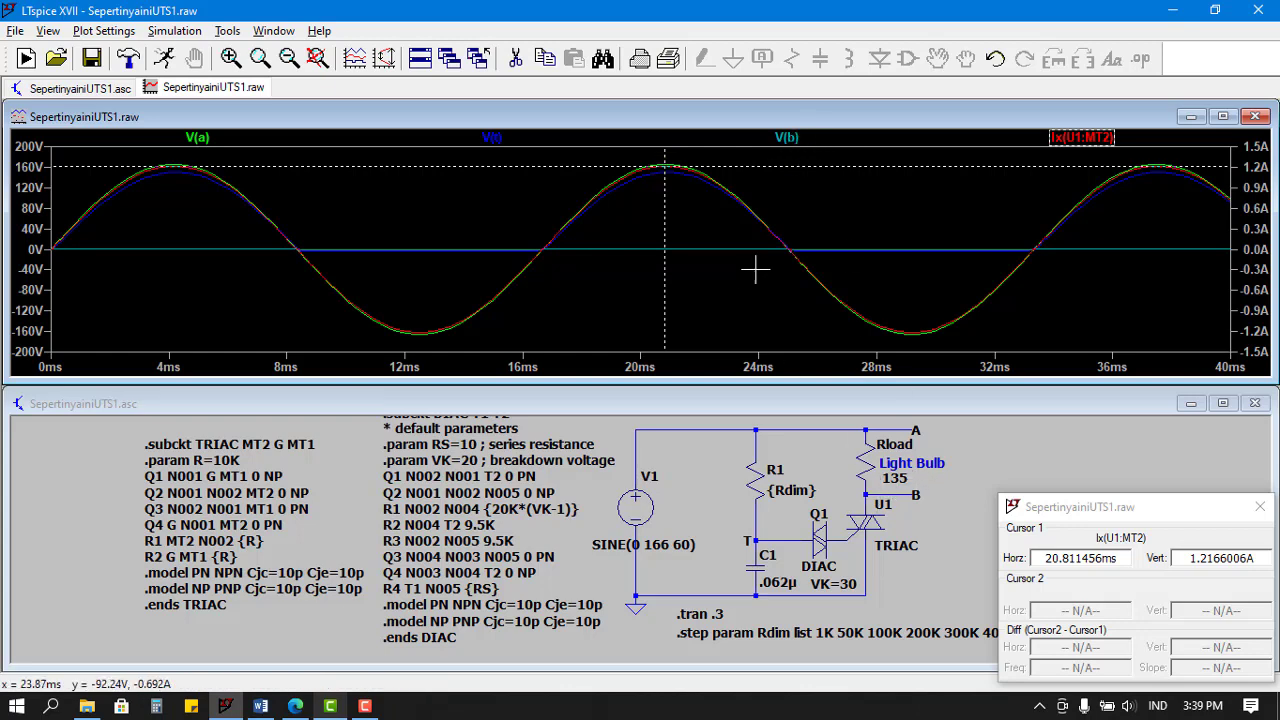
{"action": "left_click", "coordinate": [795, 140]}
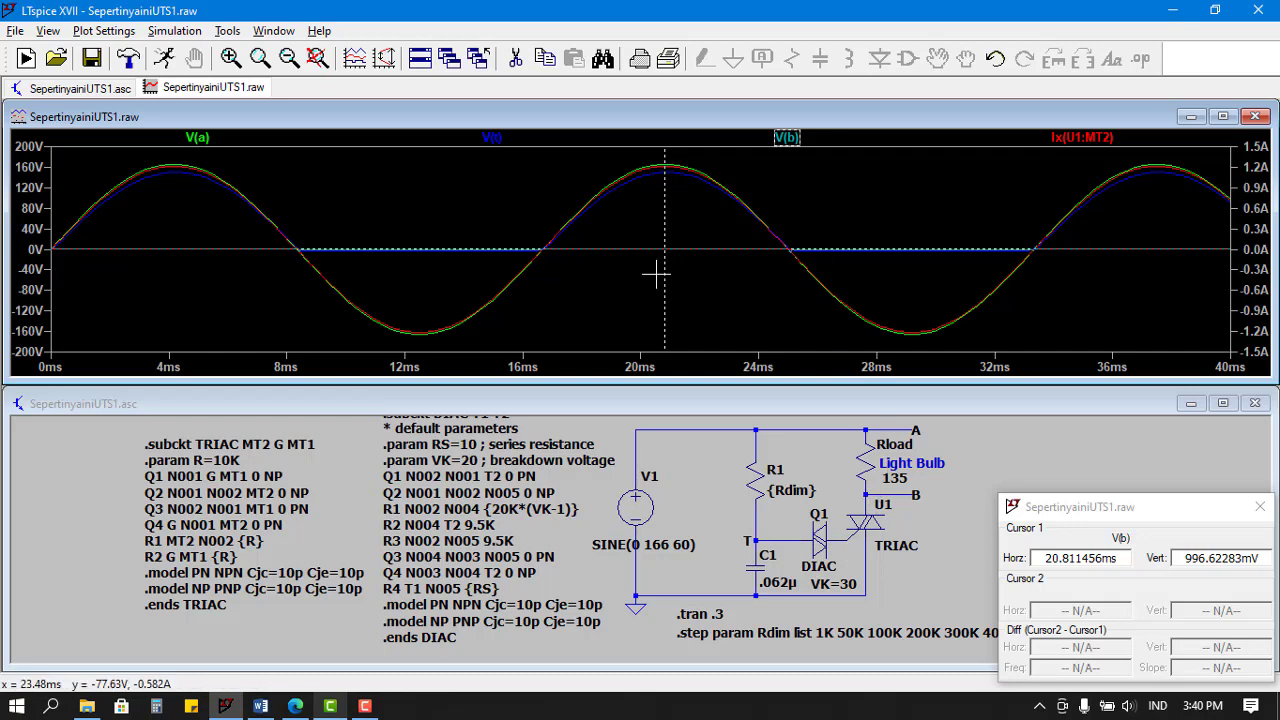
Switch the waveform plot to show only sweep step 2, with RDIM at 50000
{"action": "right_click", "coordinate": [577, 242]}
{"action": "mouse_move", "coordinate": [625, 306]}
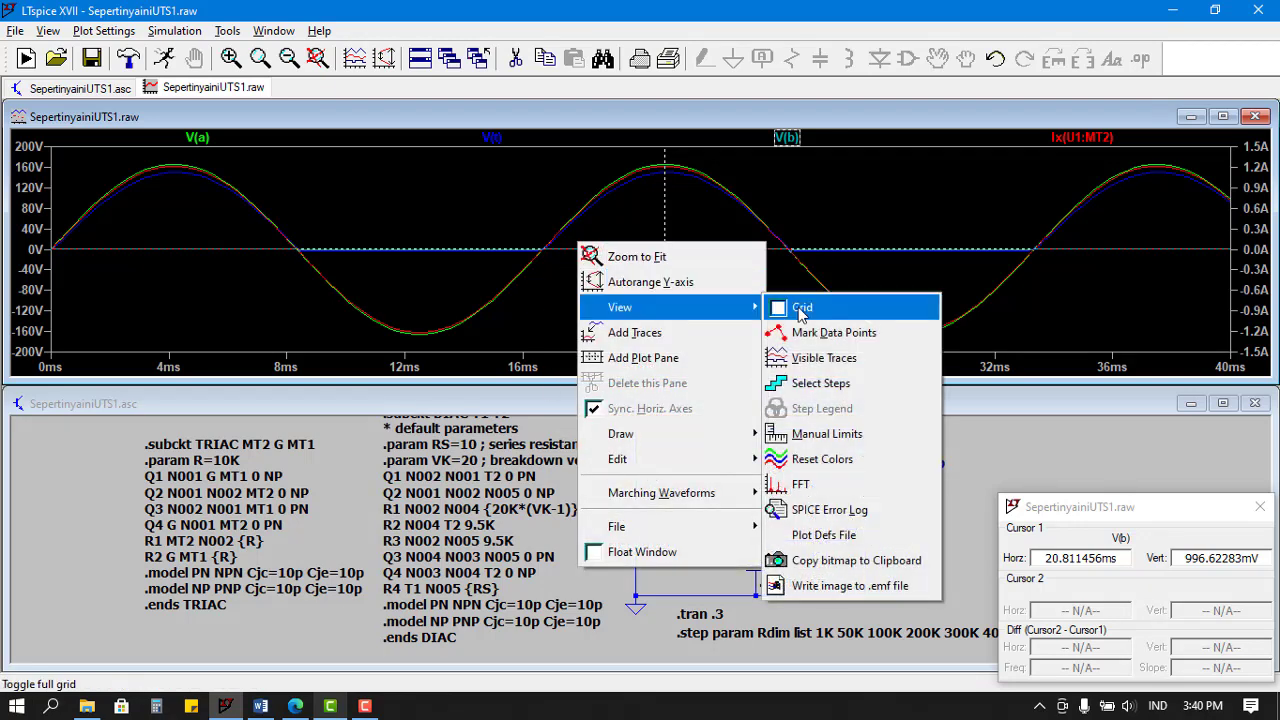
{"action": "left_click", "coordinate": [827, 380]}
{"action": "left_click", "coordinate": [592, 278]}
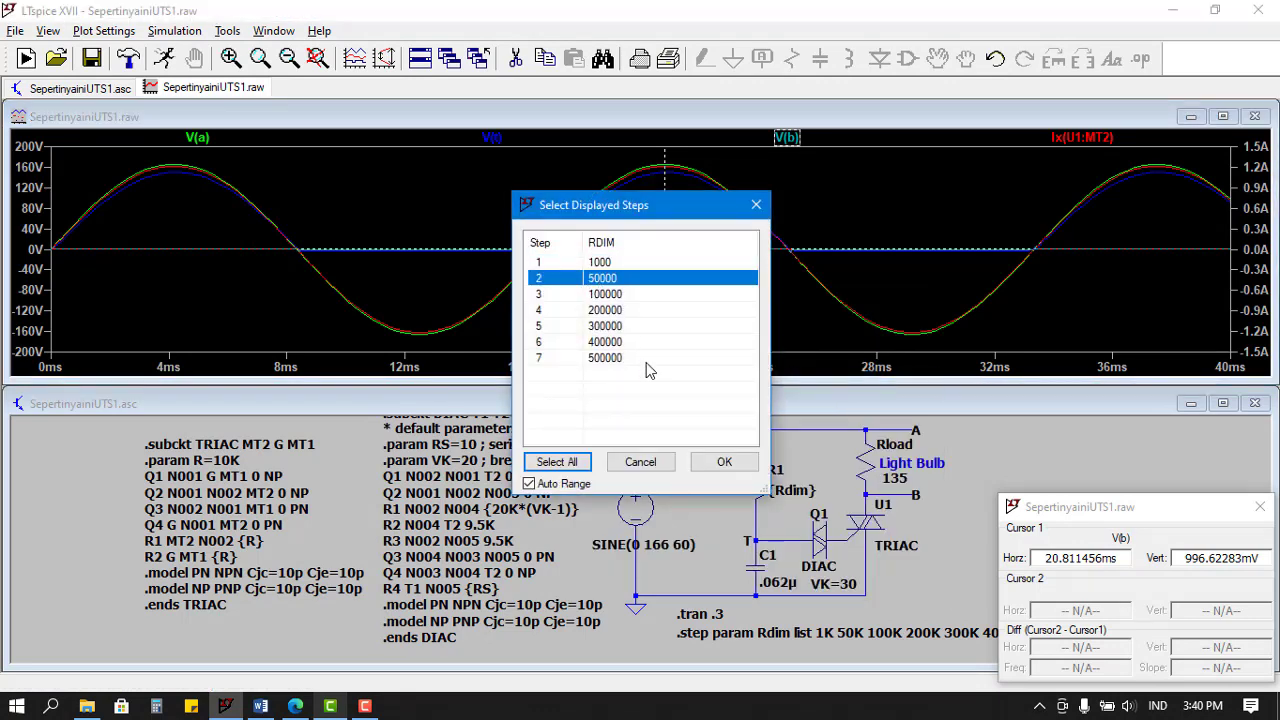
{"action": "left_click", "coordinate": [722, 463]}
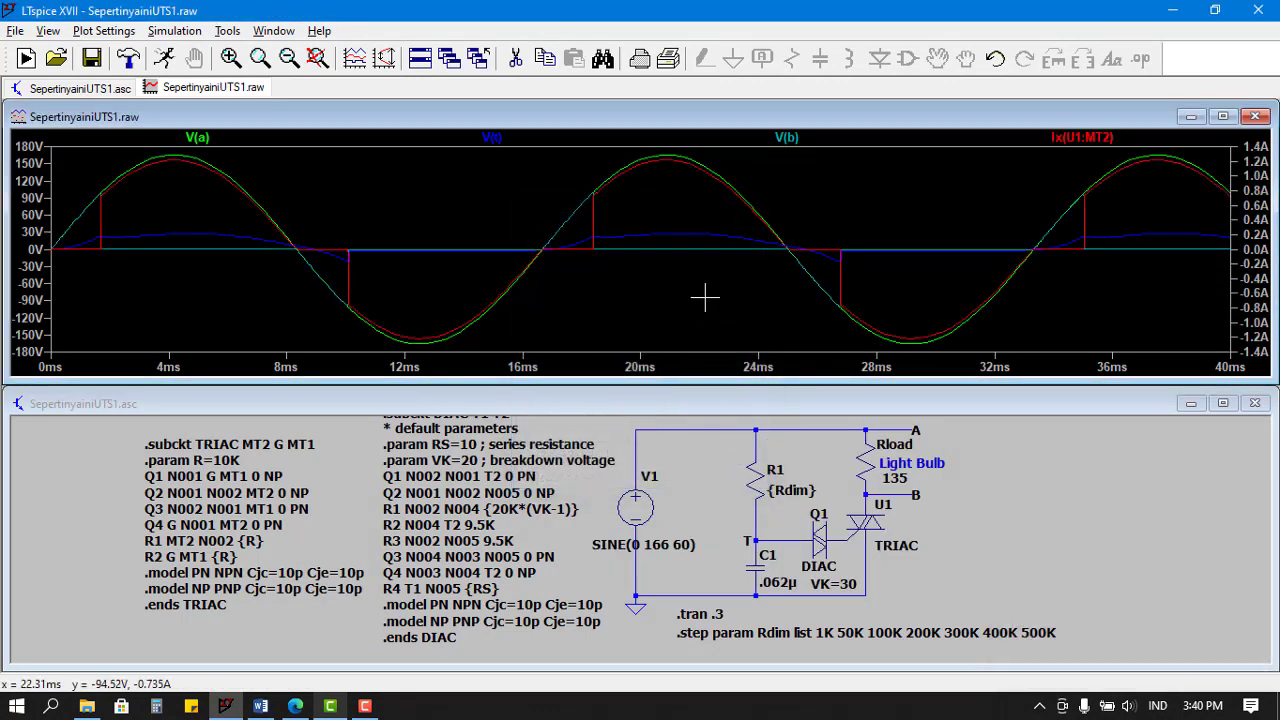
Measure V(b) with cursor 1 in the first positive half-cycle and near the end of the first negative half-cycle
{"action": "left_click", "coordinate": [790, 138]}
{"action": "left_click_drag", "start_coordinate": [686, 214], "coordinate": [101, 203]}
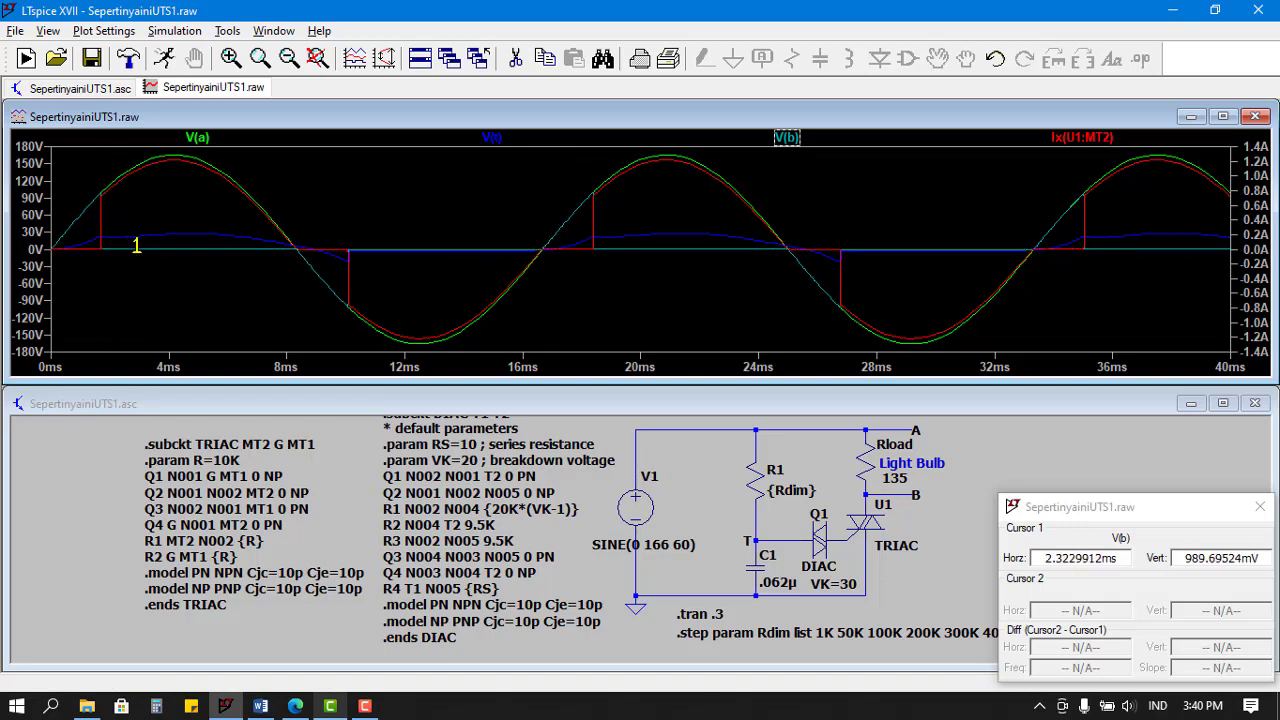
{"action": "mouse_move", "coordinate": [137, 245]}
{"action": "left_mouse_down"}
{"action": "mouse_move", "coordinate": [85, 205]}
{"action": "mouse_move", "coordinate": [115, 176]}
{"action": "mouse_move", "coordinate": [93, 185]}
{"action": "mouse_move", "coordinate": [299, 165]}
{"action": "mouse_move", "coordinate": [366, 177]}
{"action": "mouse_move", "coordinate": [427, 214]}
{"action": "mouse_move", "coordinate": [559, 219]}
{"action": "mouse_move", "coordinate": [598, 205]}
{"action": "mouse_move", "coordinate": [583, 201]}
{"action": "mouse_move", "coordinate": [591, 193]}
{"action": "mouse_move", "coordinate": [518, 250]}
{"action": "left_mouse_up"}
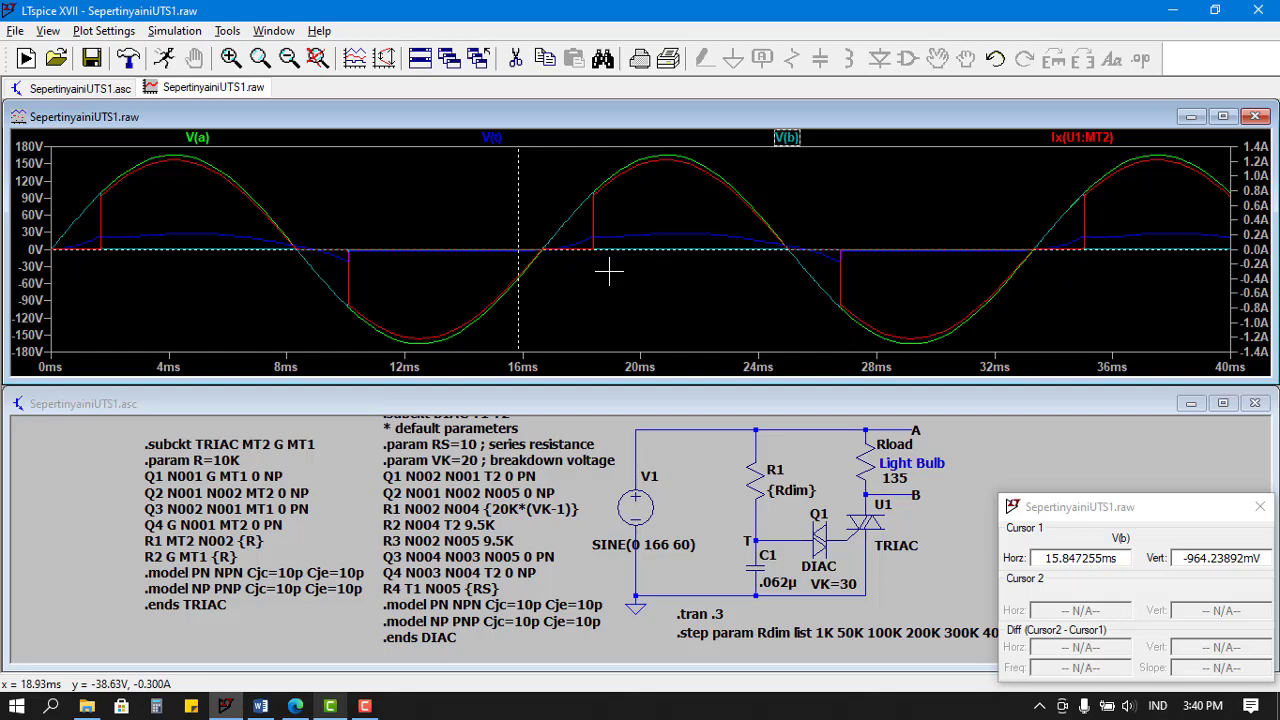
Switch the waveform plot to show only sweep step 3, with RDIM at 100000
{"action": "right_click", "coordinate": [428, 187]}
{"action": "mouse_move", "coordinate": [465, 253]}
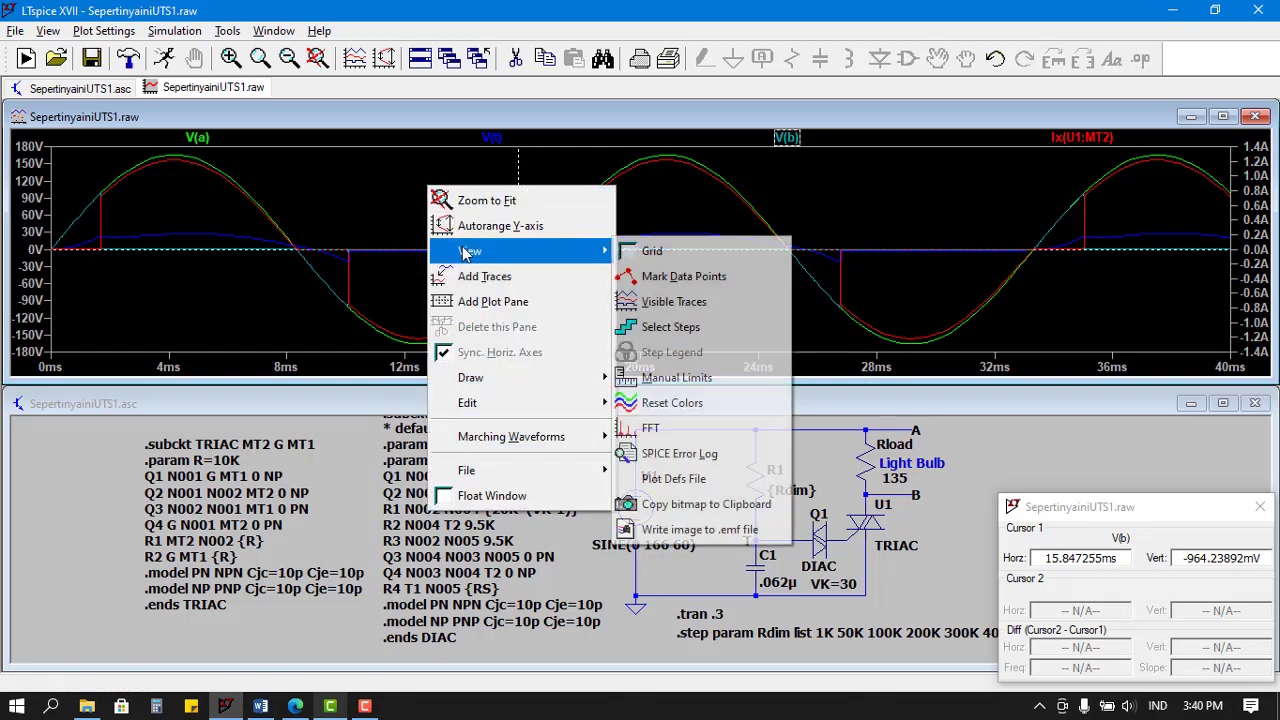
{"action": "left_click", "coordinate": [670, 326]}
{"action": "left_click", "coordinate": [604, 296]}
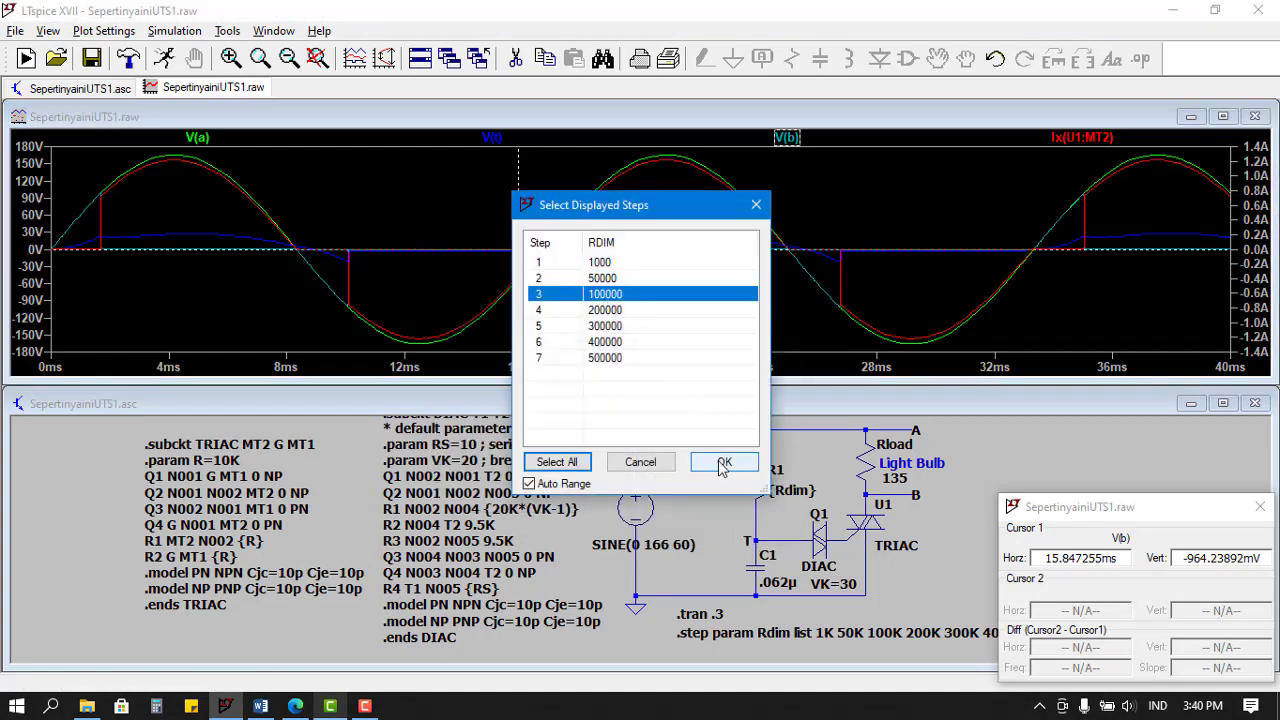
{"action": "left_click", "coordinate": [724, 465]}
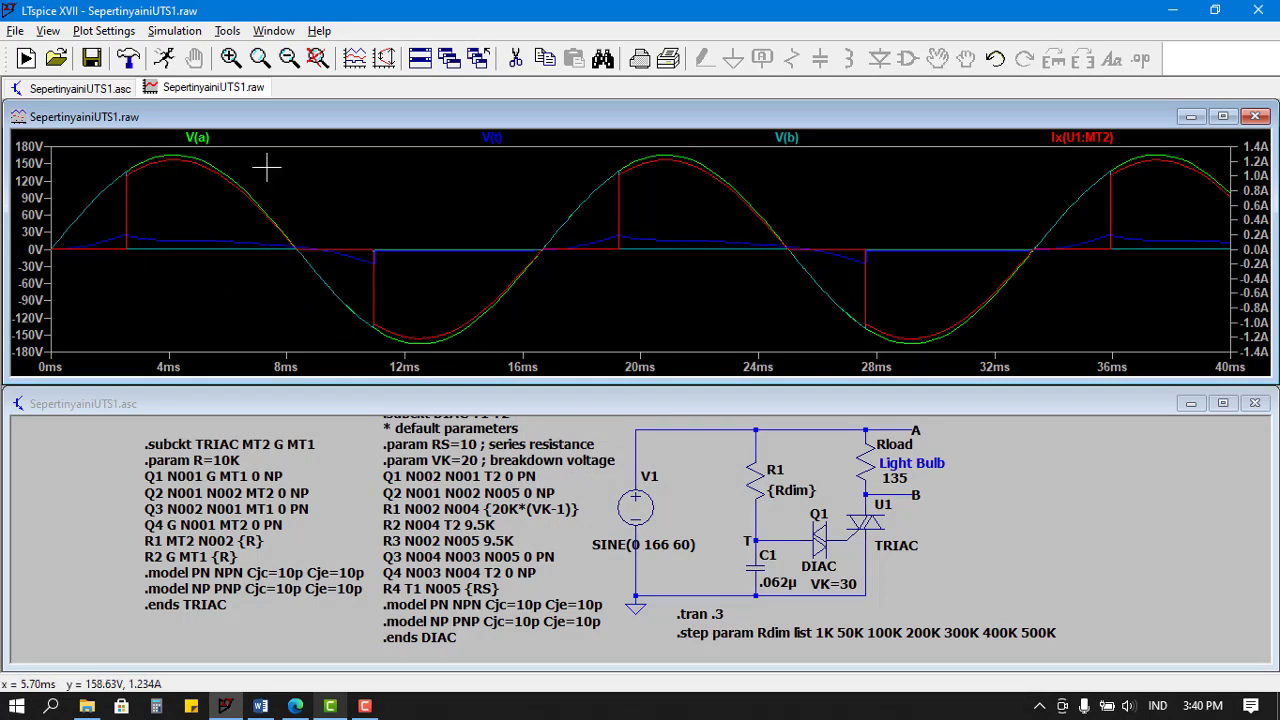
Switch the waveform plot to show only sweep step 4, with RDIM at 200000
{"action": "right_click", "coordinate": [458, 179]}
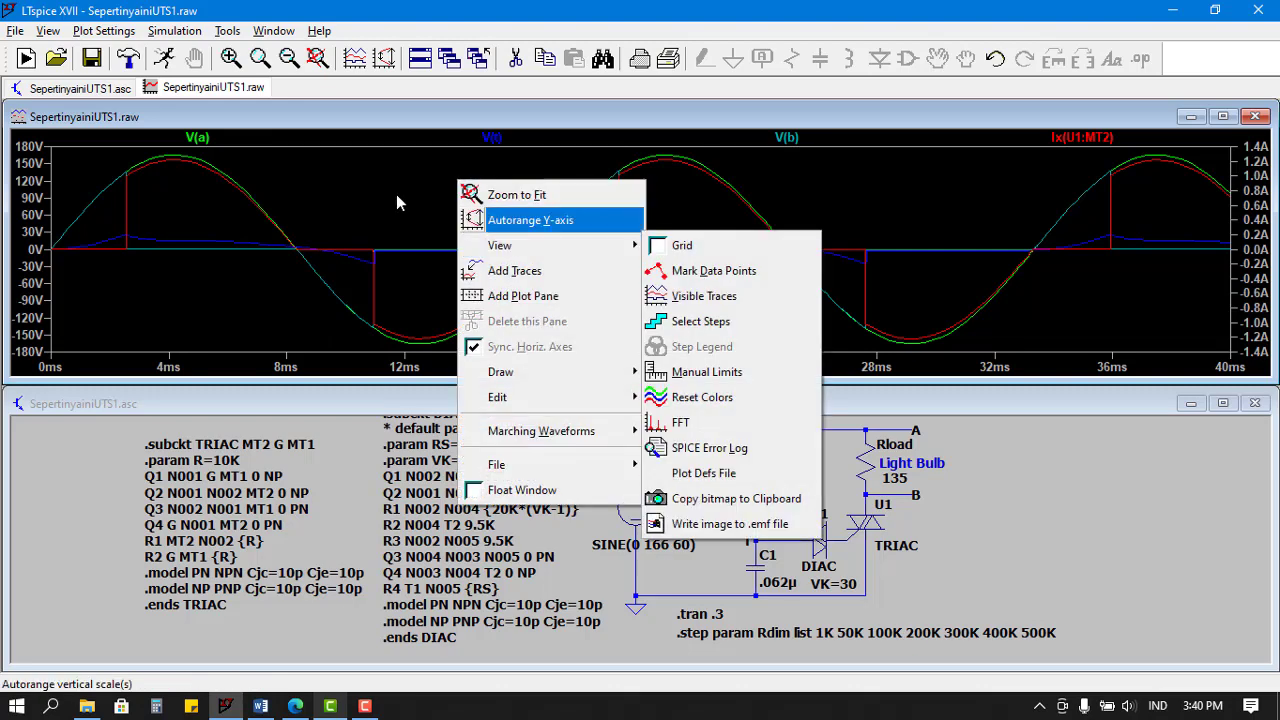
{"action": "mouse_move", "coordinate": [490, 247]}
{"action": "left_click", "coordinate": [700, 321]}
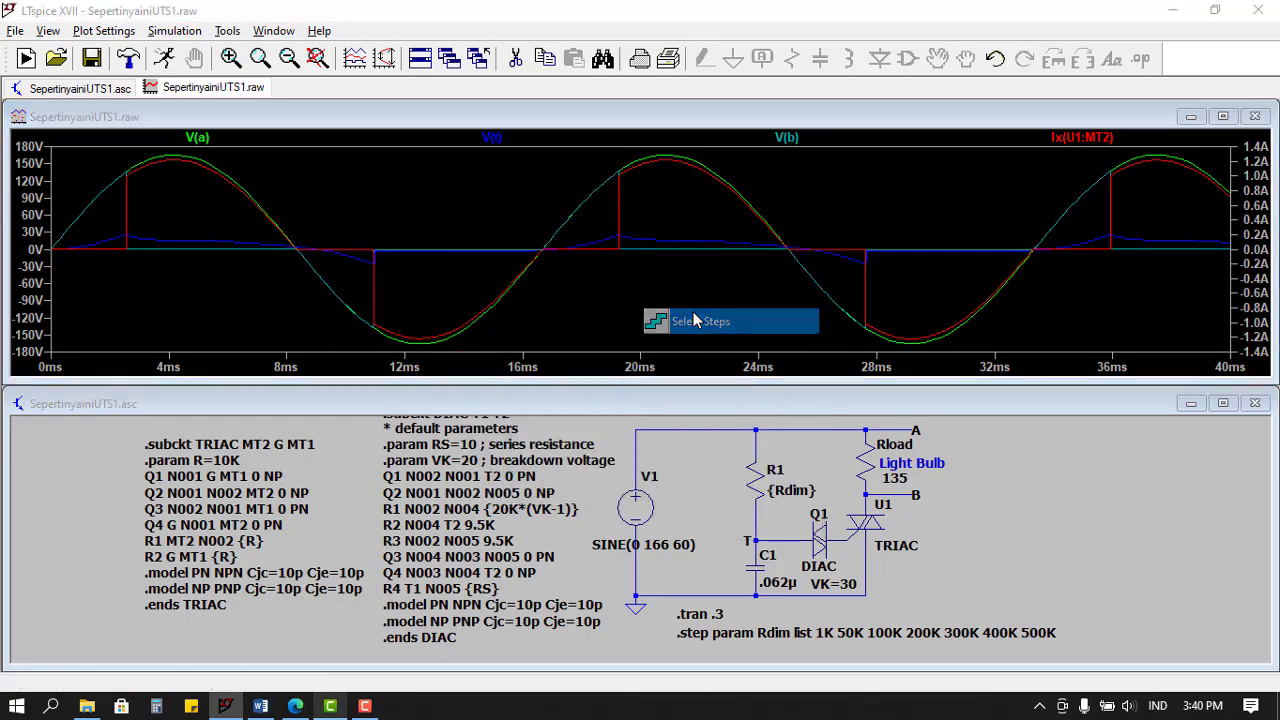
{"action": "left_click", "coordinate": [634, 314]}
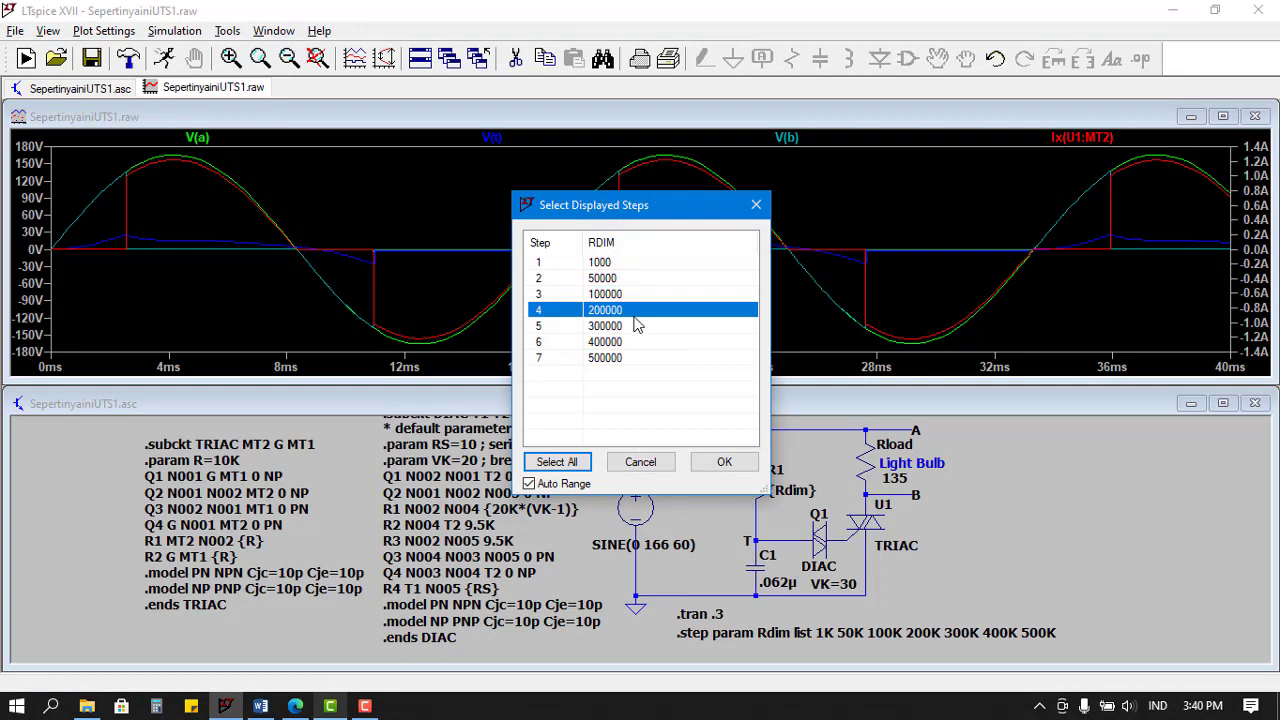
{"action": "left_click", "coordinate": [718, 468]}
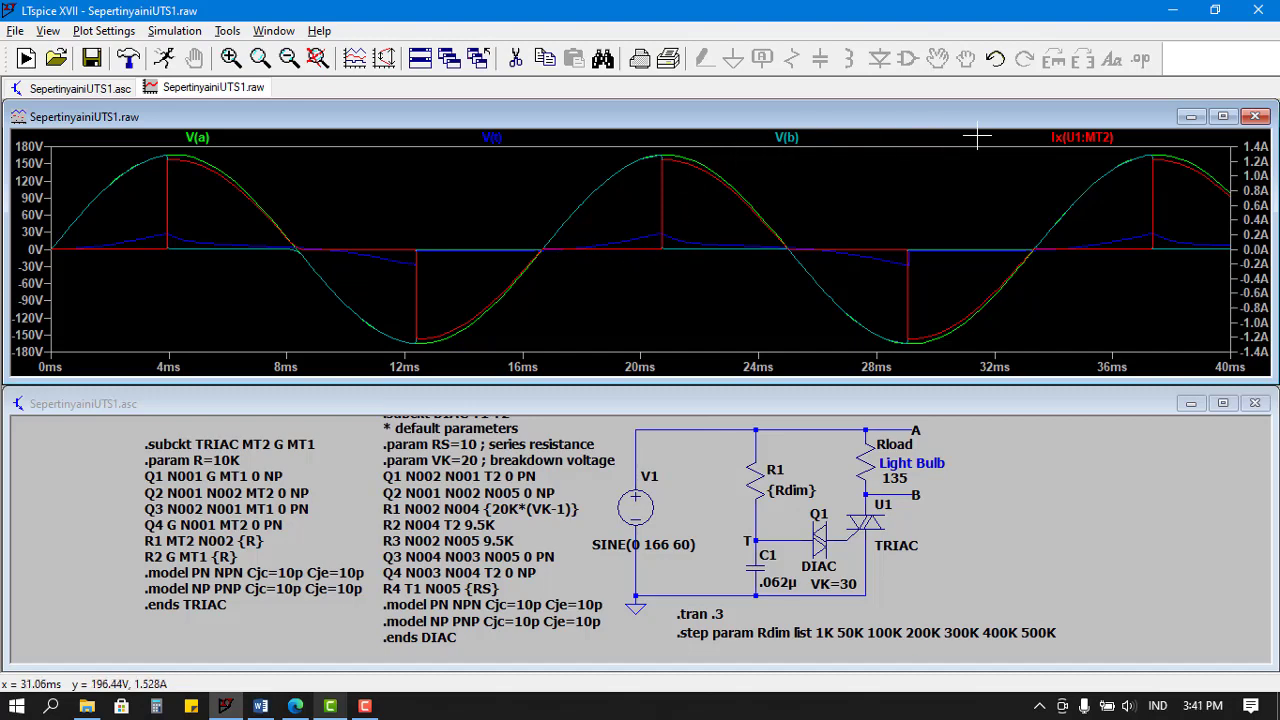
Measure the triac current Ix(U1:MT2) and V(b) with cursor 1 at the triac's firing point near the second positive peak
{"action": "left_click", "coordinate": [1090, 140]}
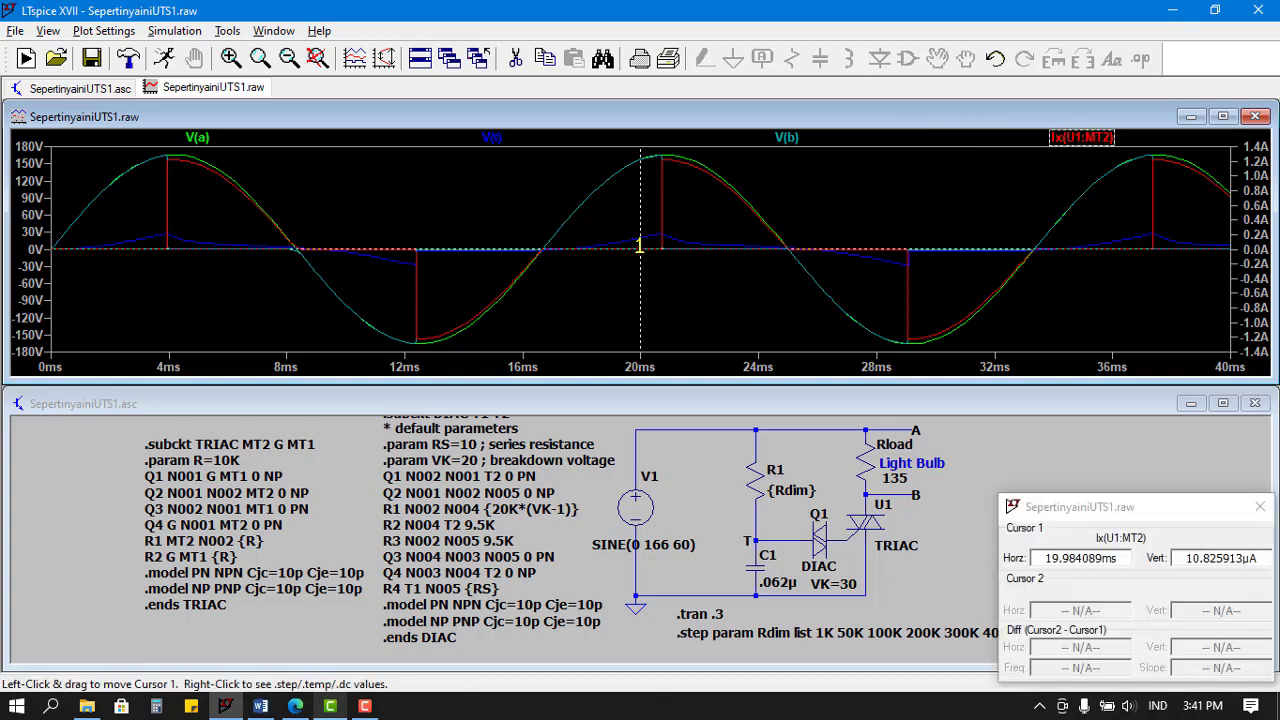
{"action": "mouse_move", "coordinate": [640, 245]}
{"action": "left_mouse_down"}
{"action": "mouse_move", "coordinate": [661, 163]}
{"action": "mouse_move", "coordinate": [674, 160]}
{"action": "mouse_move", "coordinate": [659, 165]}
{"action": "left_mouse_up"}
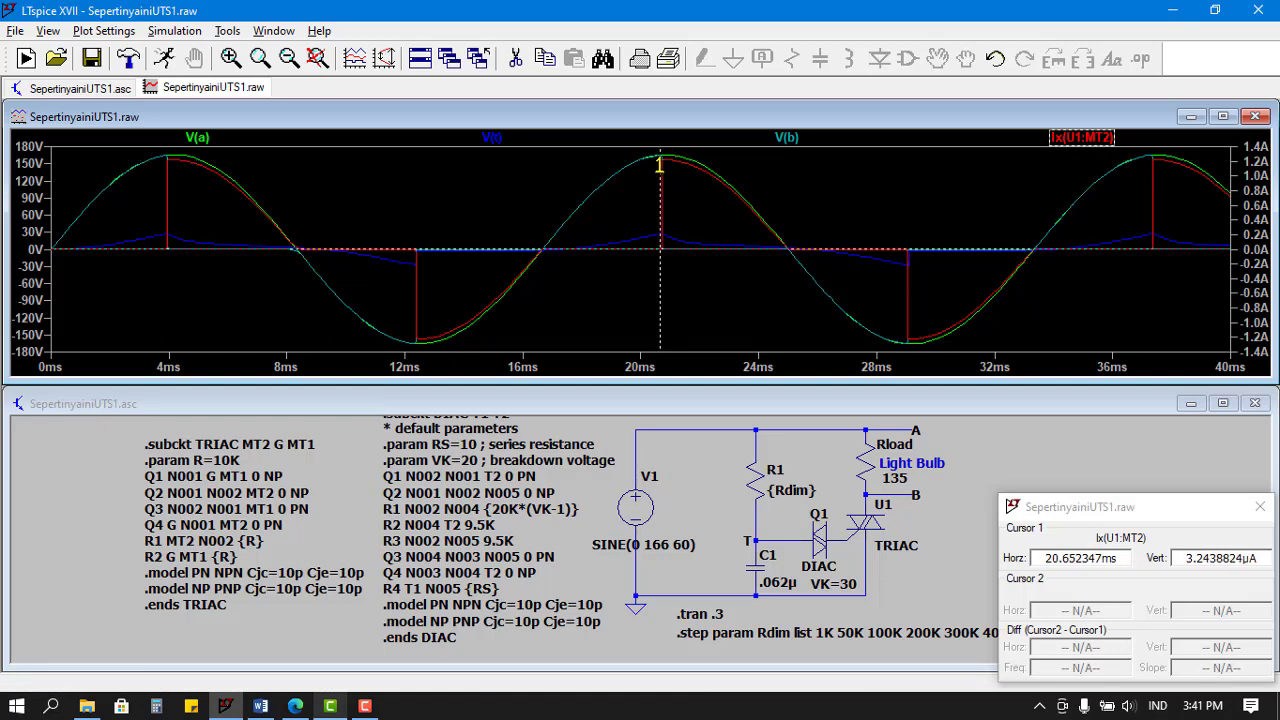
{"action": "mouse_move", "coordinate": [659, 165]}
{"action": "left_mouse_down"}
{"action": "mouse_move", "coordinate": [679, 158]}
{"action": "mouse_move", "coordinate": [663, 152]}
{"action": "left_mouse_up"}
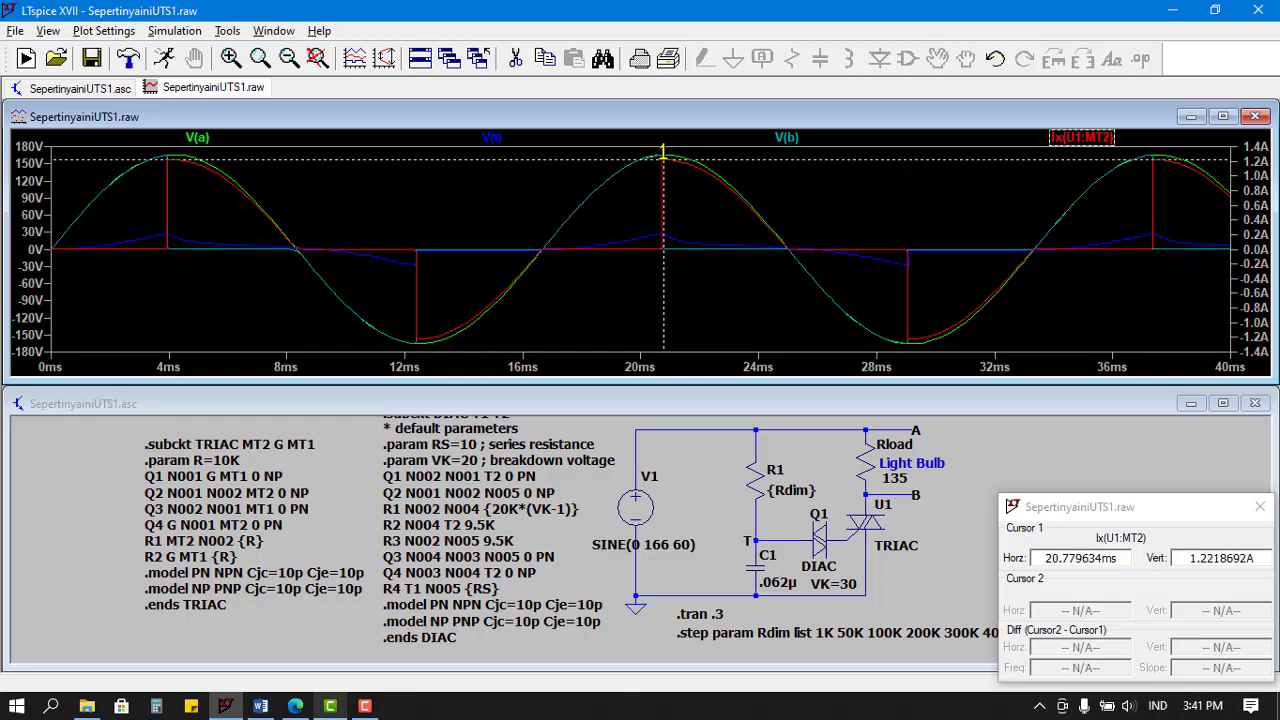
{"action": "left_click", "coordinate": [786, 137]}
{"action": "mouse_move", "coordinate": [663, 245]}
{"action": "left_mouse_down"}
{"action": "mouse_move", "coordinate": [677, 178]}
{"action": "mouse_move", "coordinate": [648, 158]}
{"action": "mouse_move", "coordinate": [659, 152]}
{"action": "left_mouse_up"}
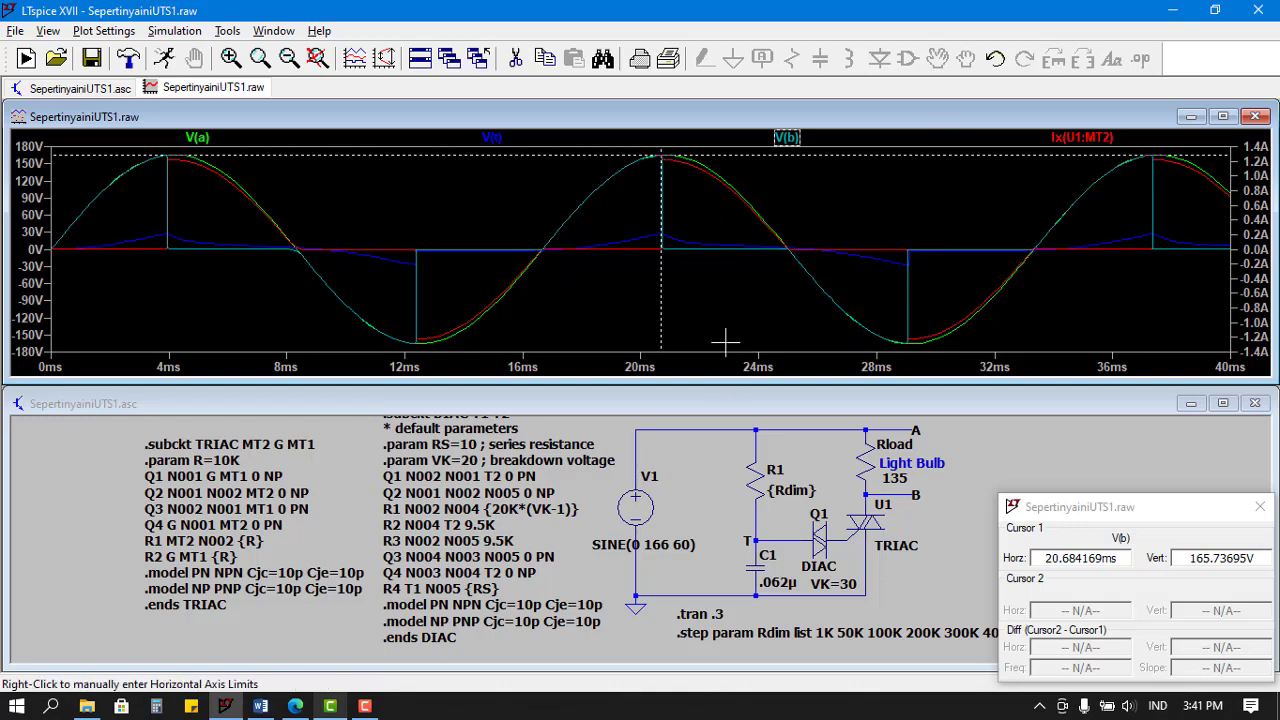
Switch the waveform plot to show only sweep step 5, with RDIM at 300000
{"action": "right_click", "coordinate": [751, 230]}
{"action": "mouse_move", "coordinate": [805, 294]}
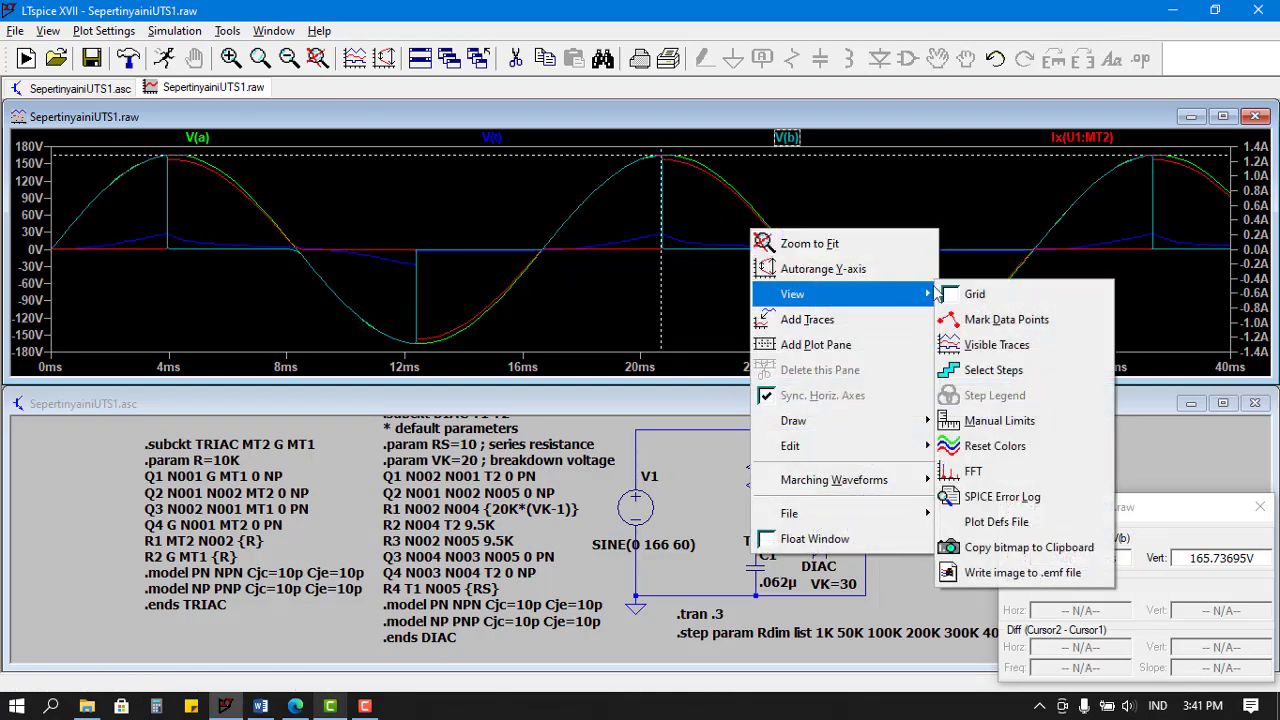
{"action": "left_click", "coordinate": [960, 370]}
{"action": "left_click", "coordinate": [587, 326]}
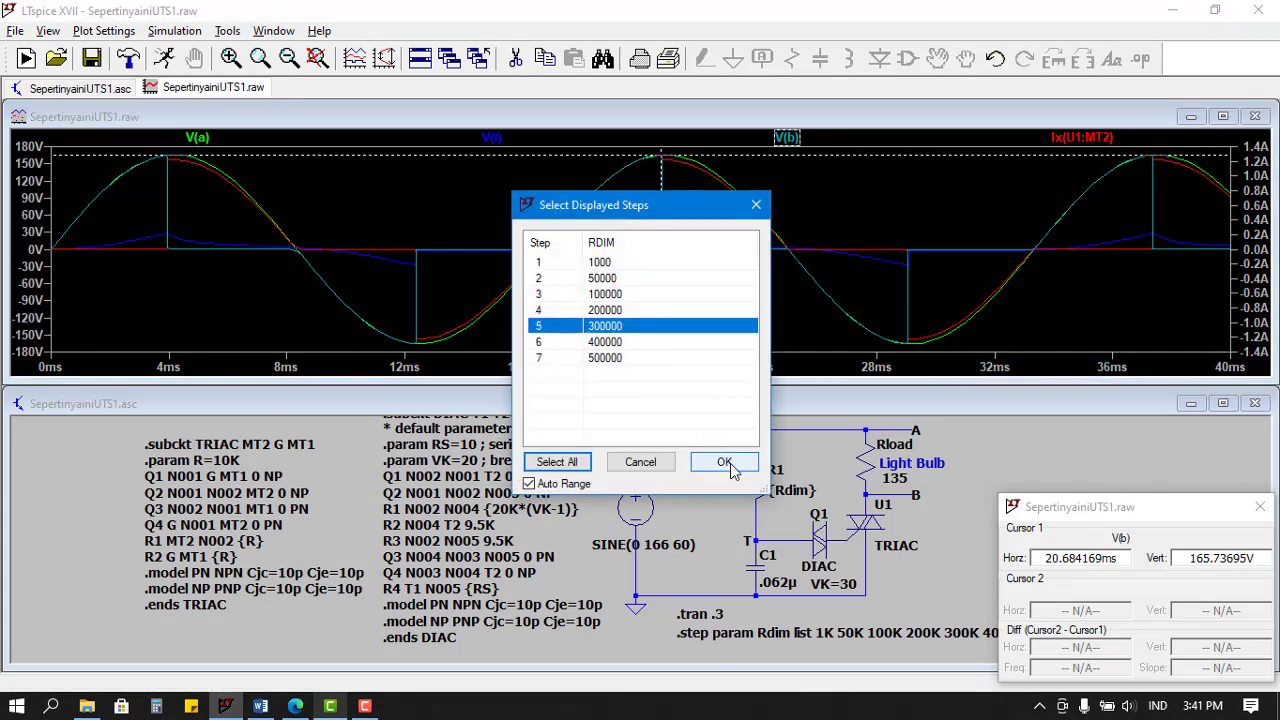
{"action": "left_click", "coordinate": [726, 464]}
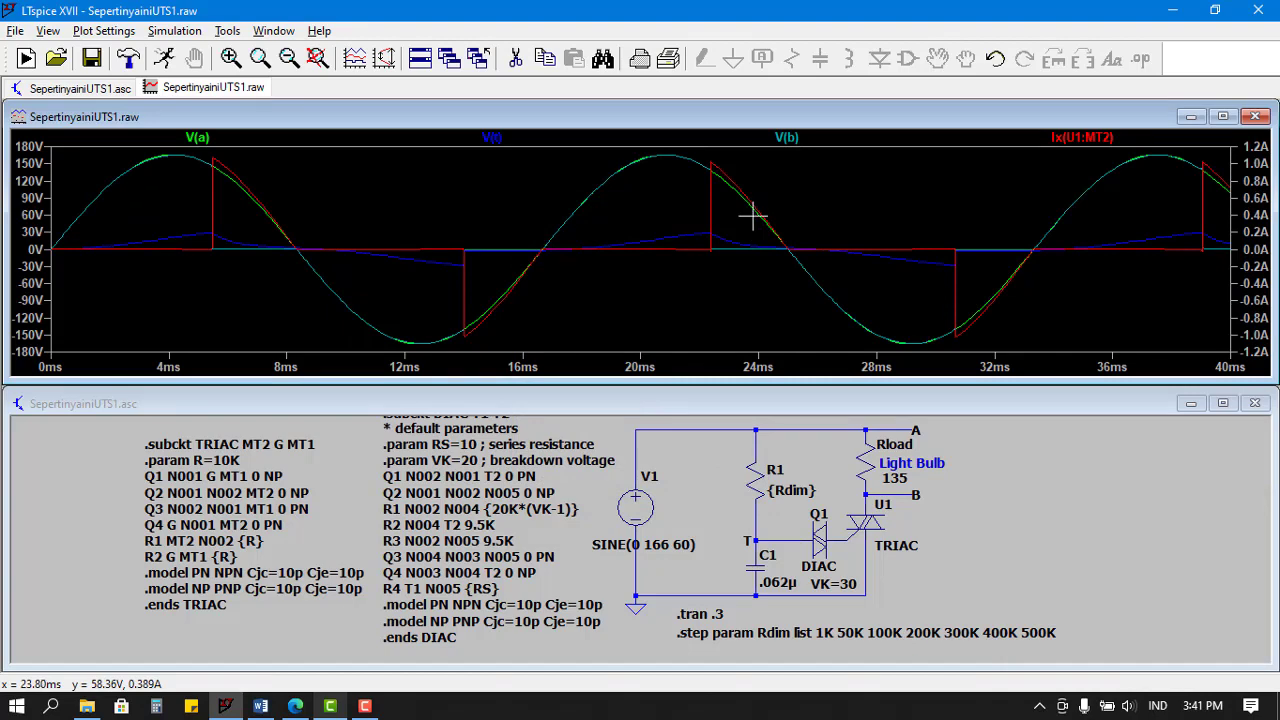
Switch the waveform plot to show only sweep step 6, with RDIM at 400000
{"action": "right_click", "coordinate": [791, 176]}
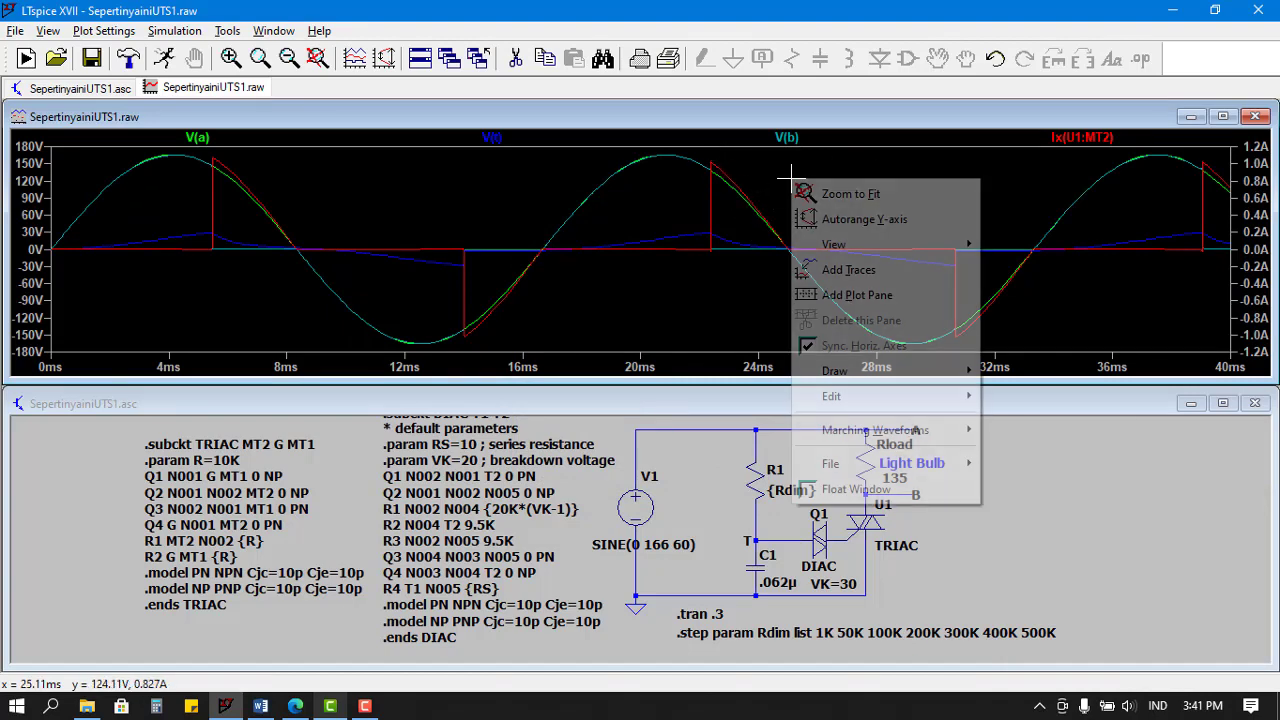
{"action": "mouse_move", "coordinate": [862, 250]}
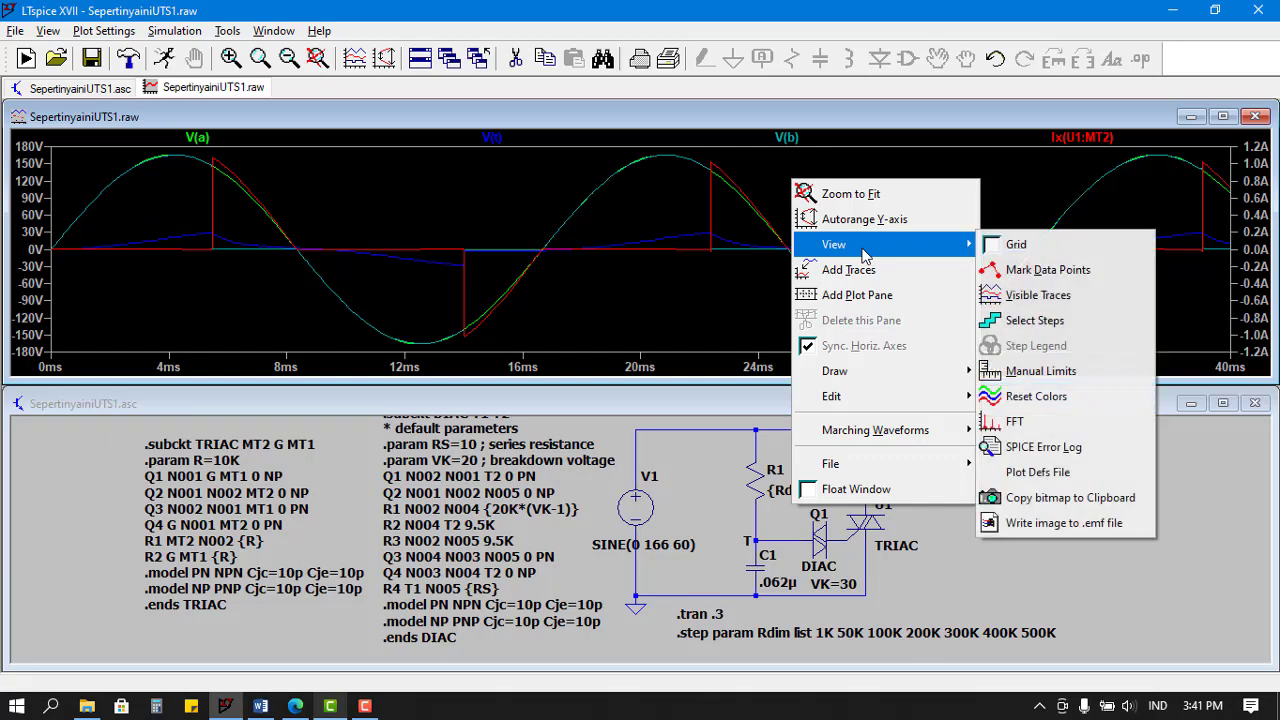
{"action": "left_click", "coordinate": [1029, 330]}
{"action": "left_click", "coordinate": [595, 345]}
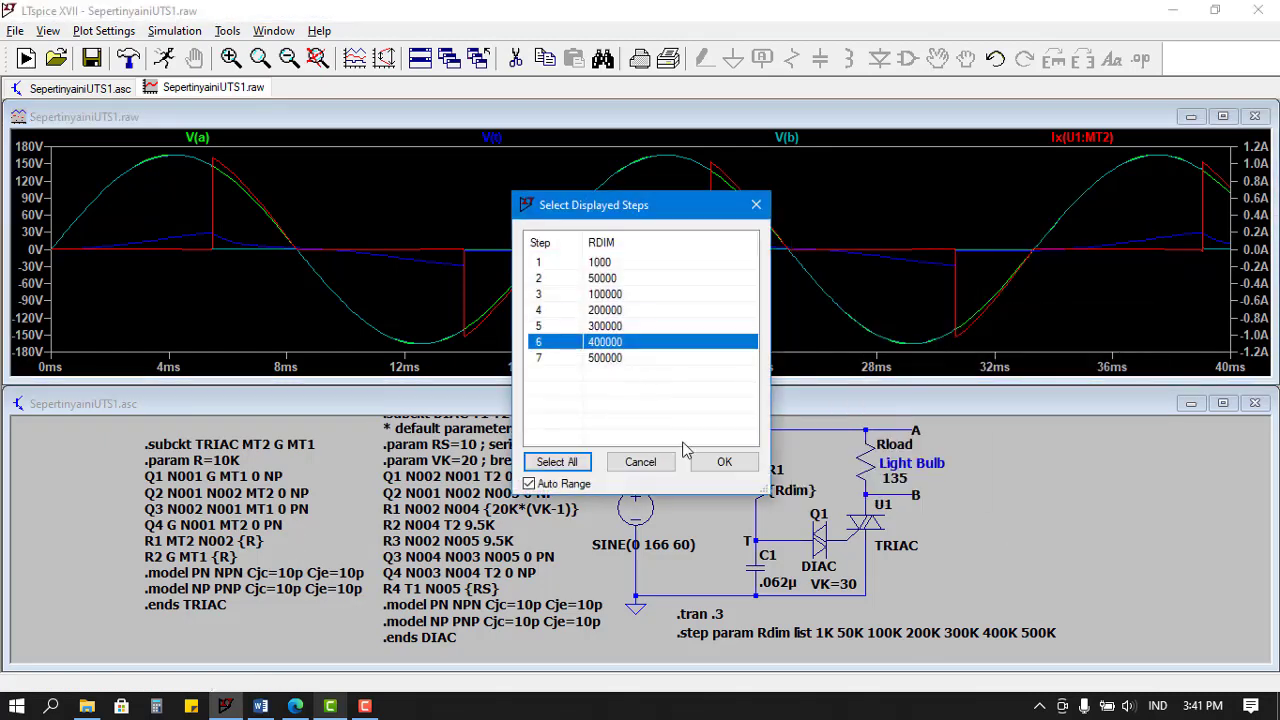
{"action": "left_click", "coordinate": [722, 466]}
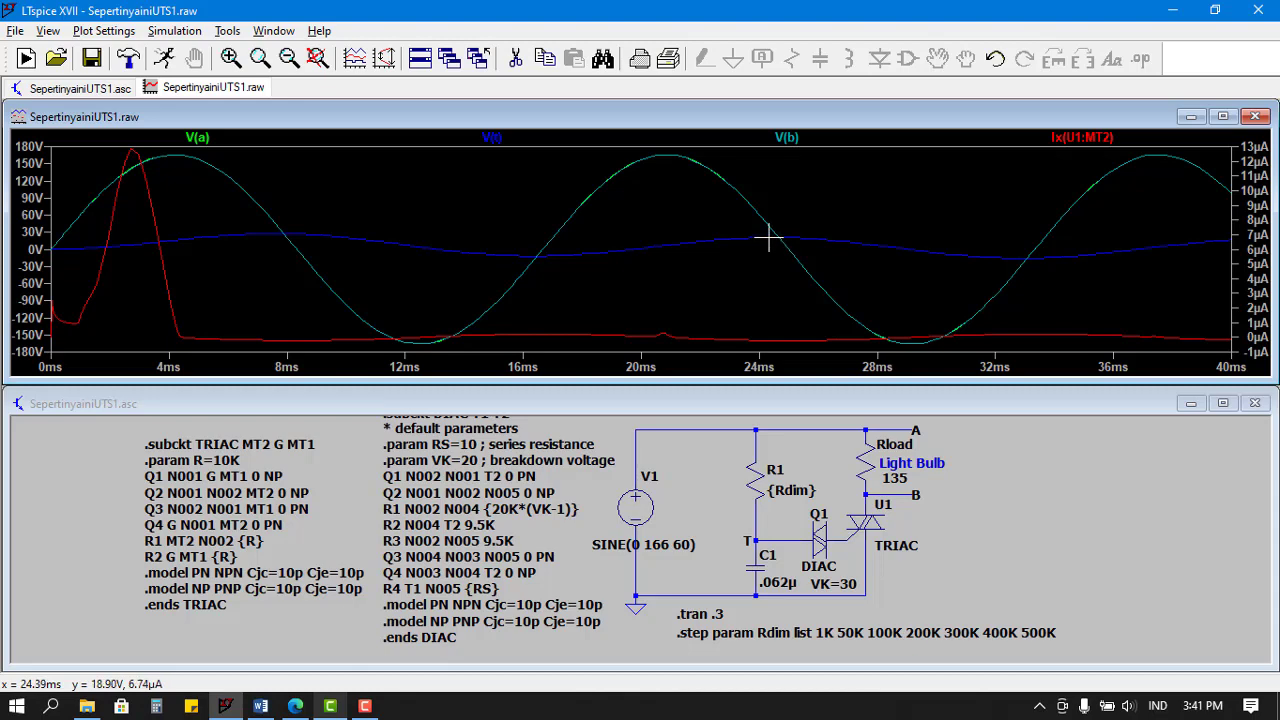
Switch the waveform plot to show only sweep step 7, with RDIM at 500000
{"action": "right_click", "coordinate": [538, 183]}
{"action": "mouse_move", "coordinate": [610, 255]}
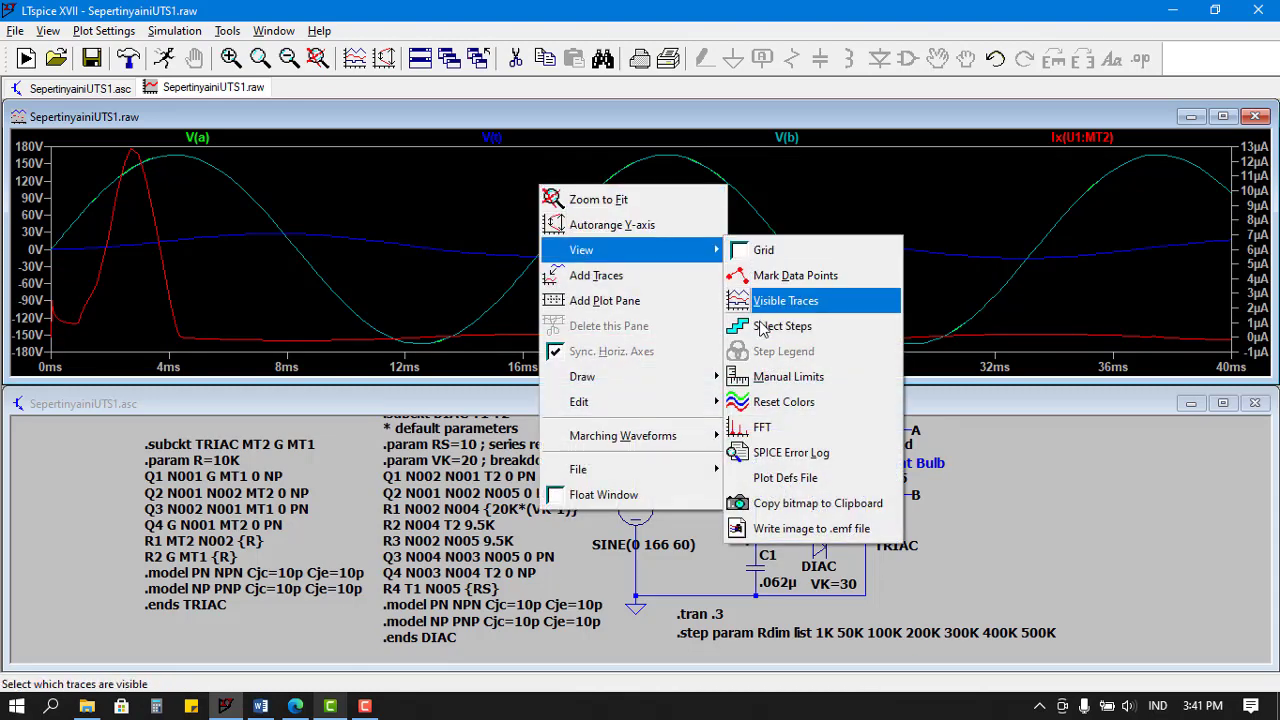
{"action": "left_click", "coordinate": [771, 340]}
{"action": "left_click", "coordinate": [606, 359]}
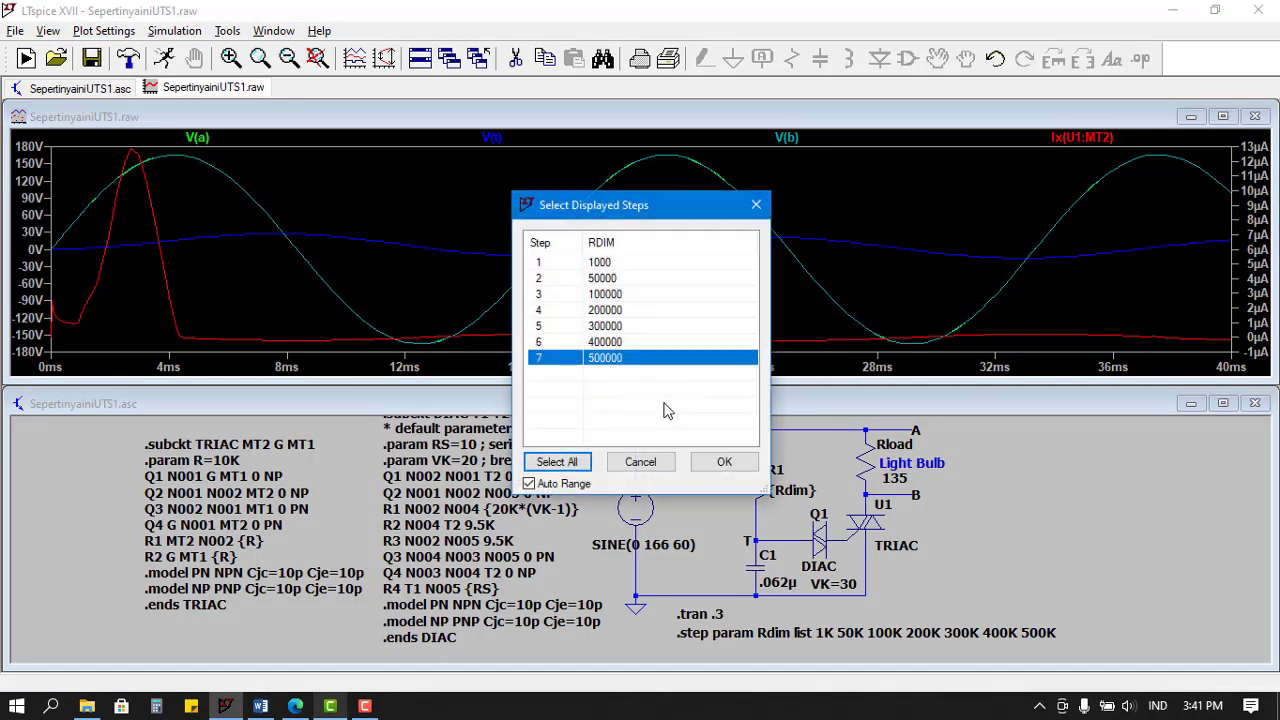
{"action": "left_click", "coordinate": [717, 465]}
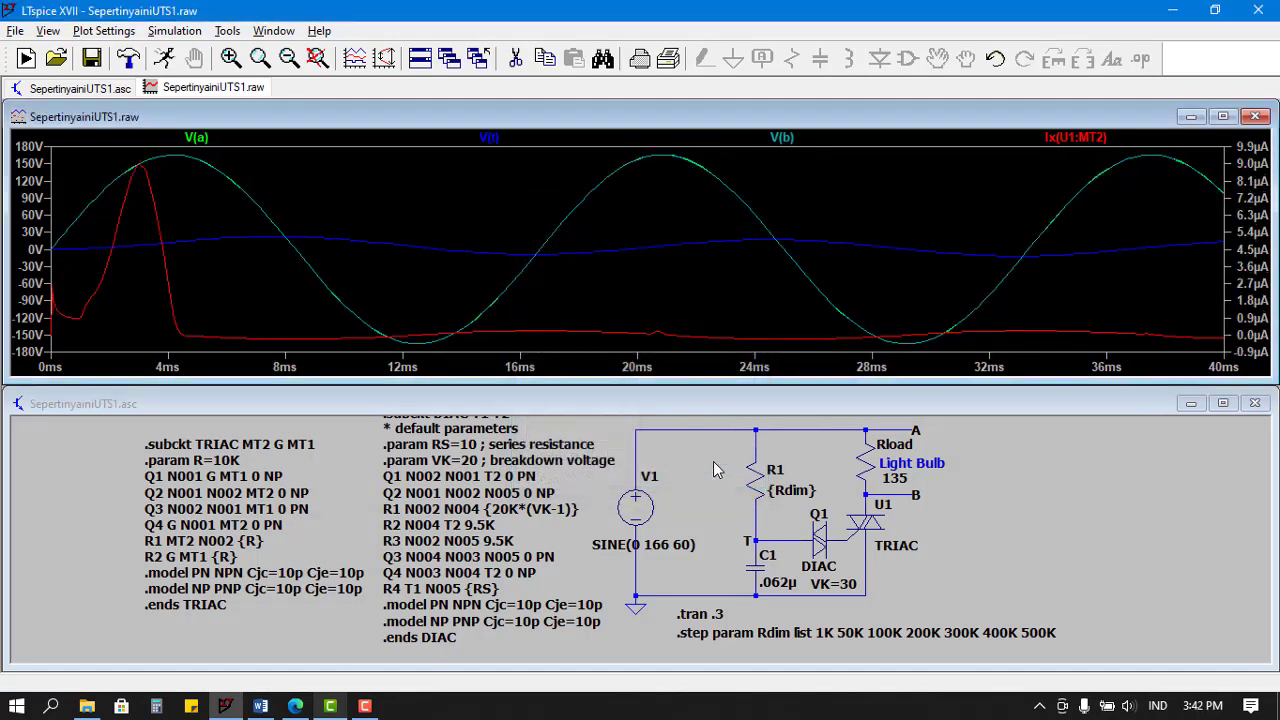